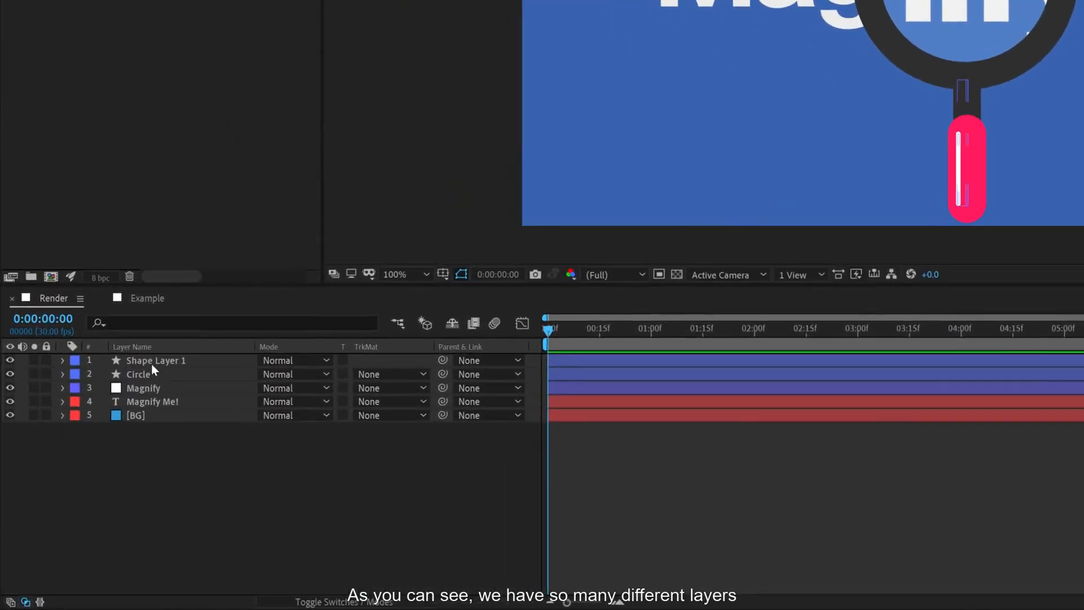
- Highlight the Shape Layer 1, Circle and Magnify layers together in the Render composition, and clear the selection
left_click(151, 363)
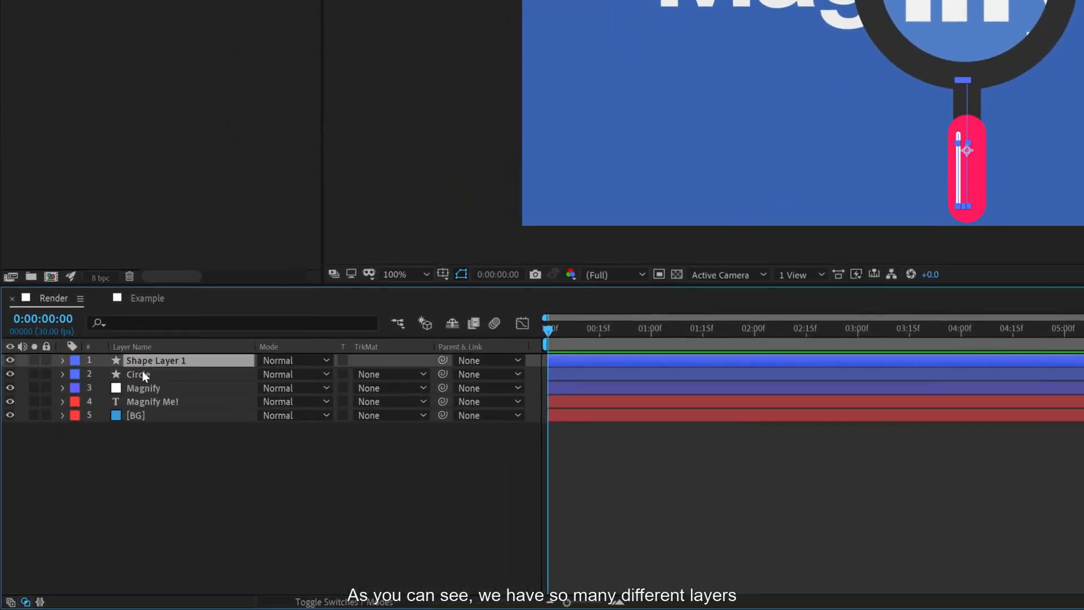
left_click(142, 373, "shift")
left_click(140, 389, "shift")
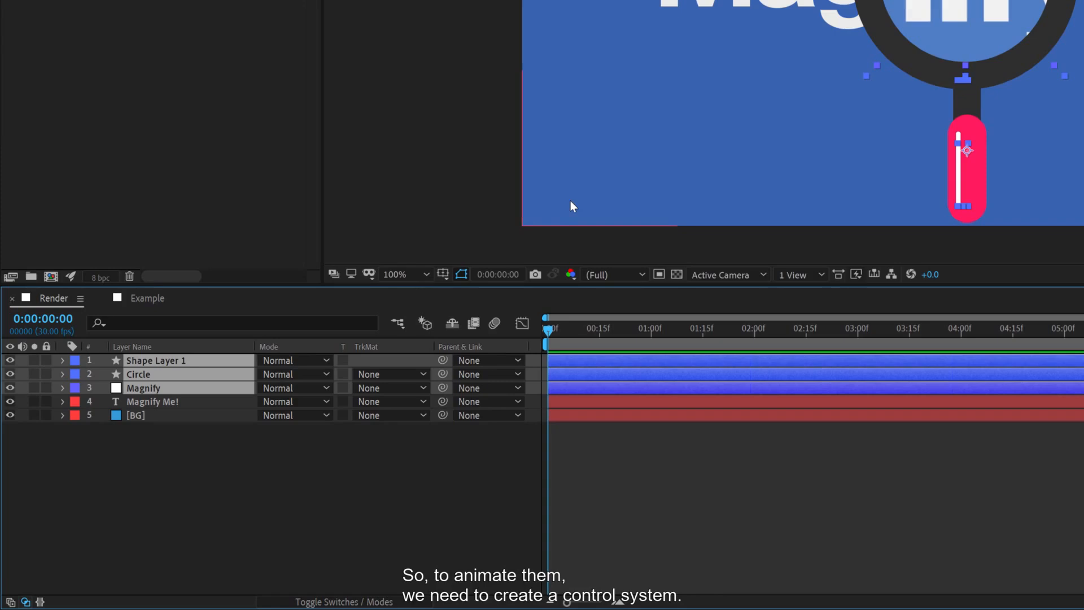
left_click(252, 453)
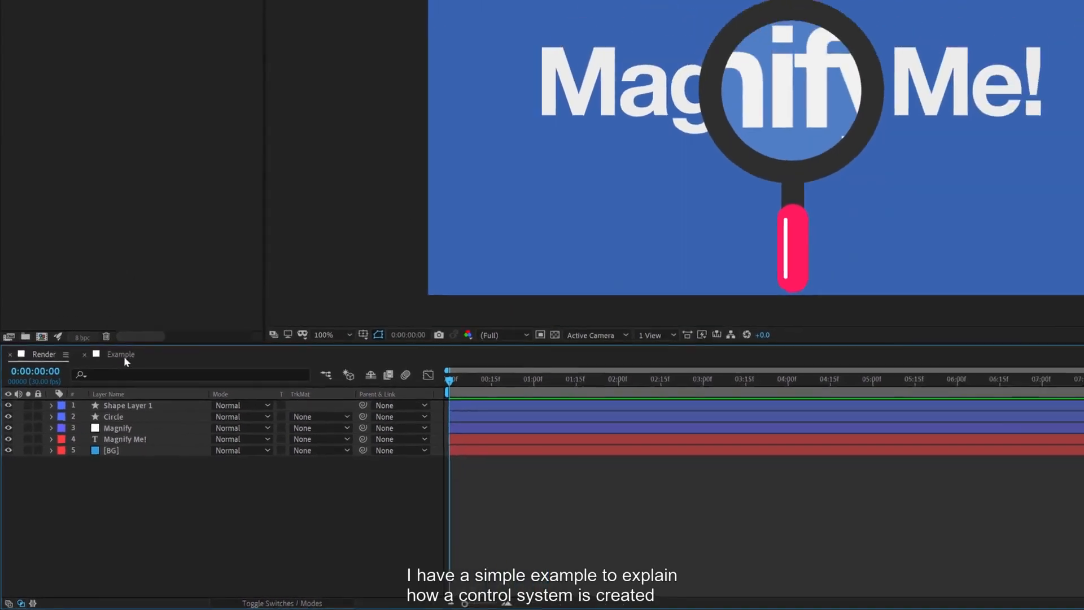
- Open the Example composition and select its P and C text layers in turn
left_click(146, 301)
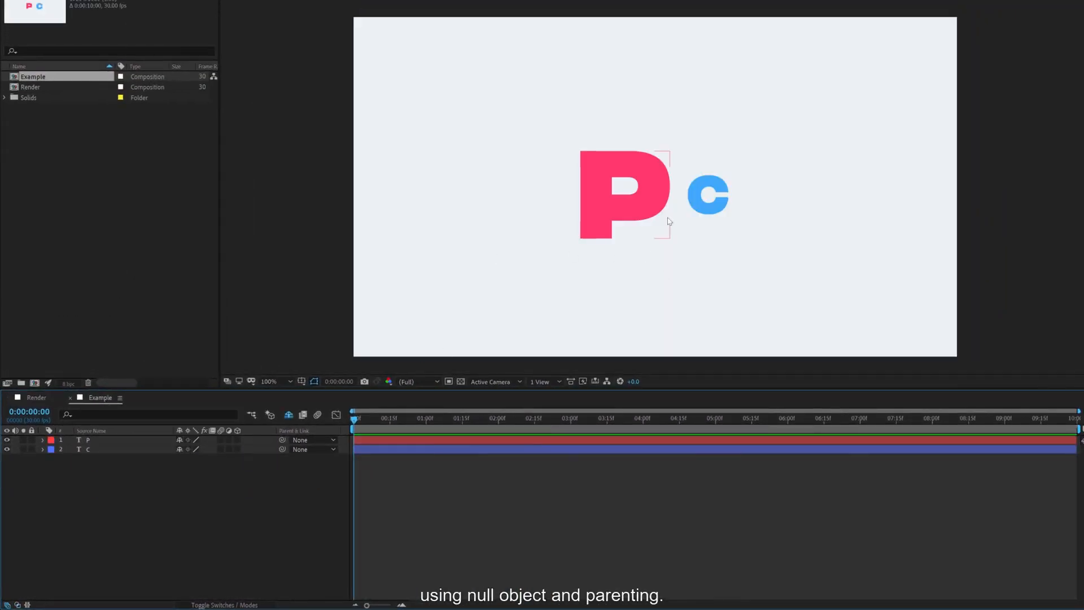
left_click(599, 231)
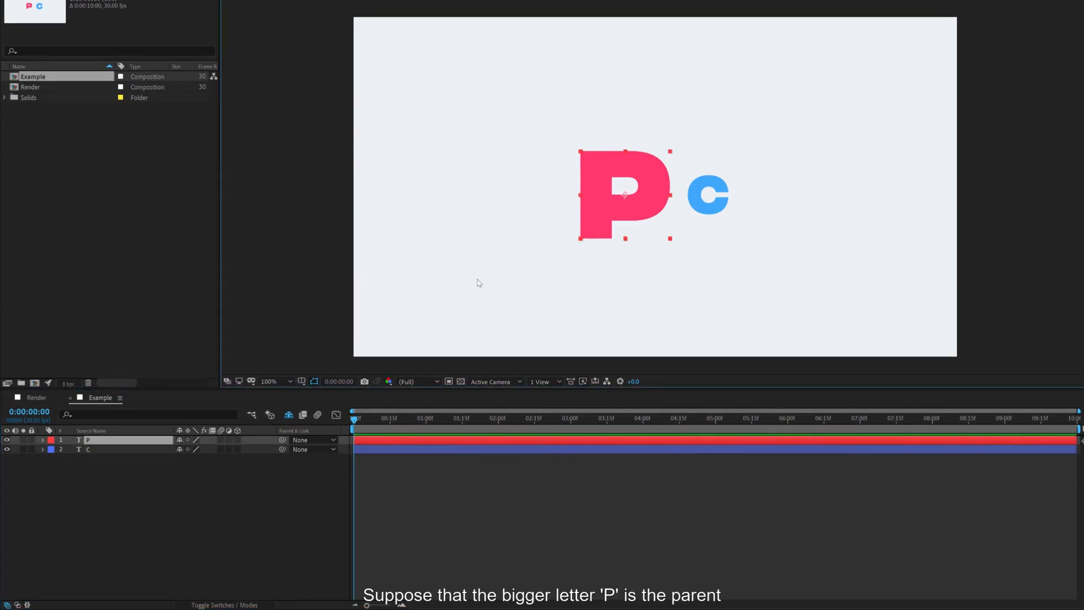
left_click(99, 448)
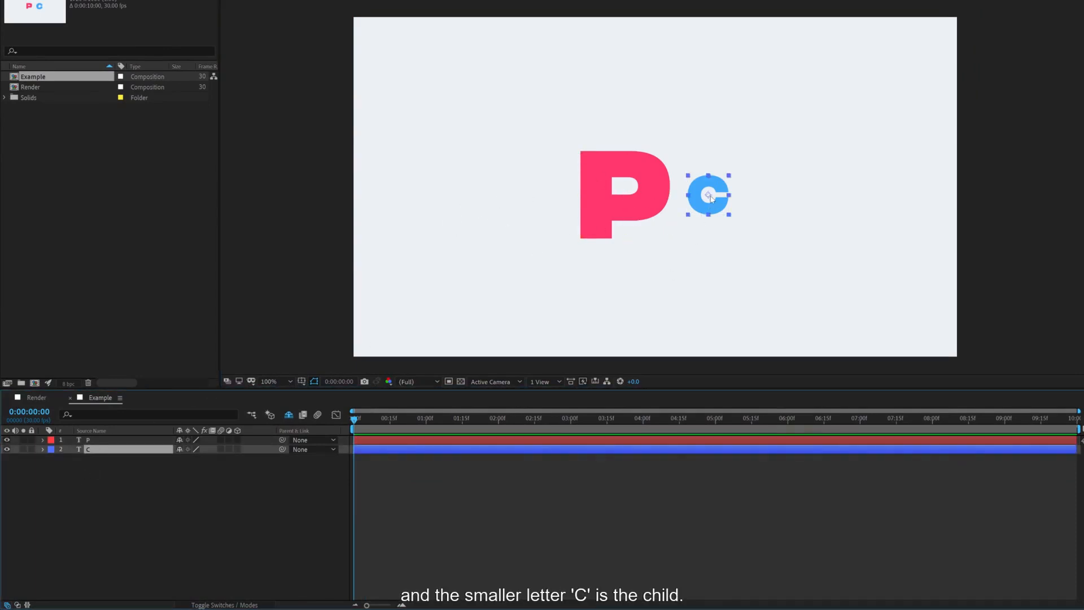
left_click(115, 437)
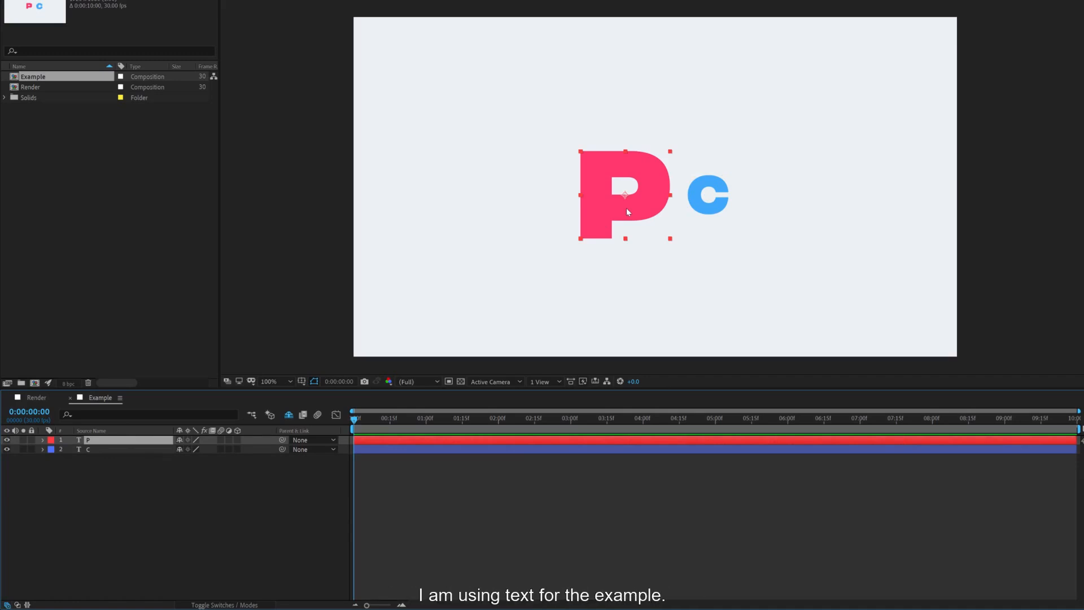
- Move the P and C letters separately to test their independence, and undo both moves
left_click_drag(627, 209, 602, 155)
left_click_drag(712, 192, 800, 156)
key("ctrl+z")
key("ctrl+z")
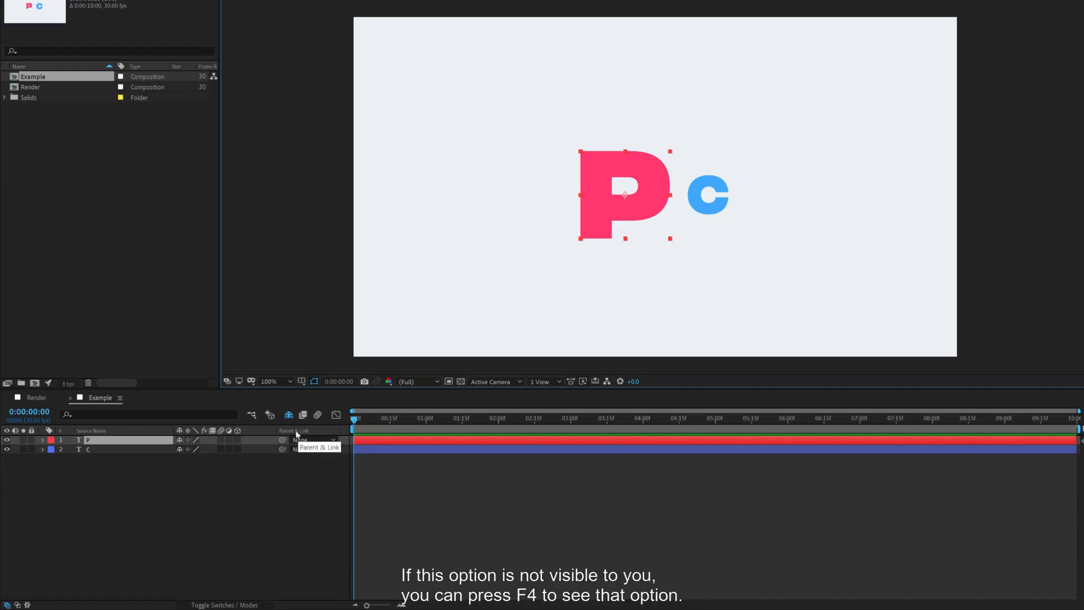
- Deselect the layers and toggle the timeline between its switches and modes columns
left_click(273, 471)
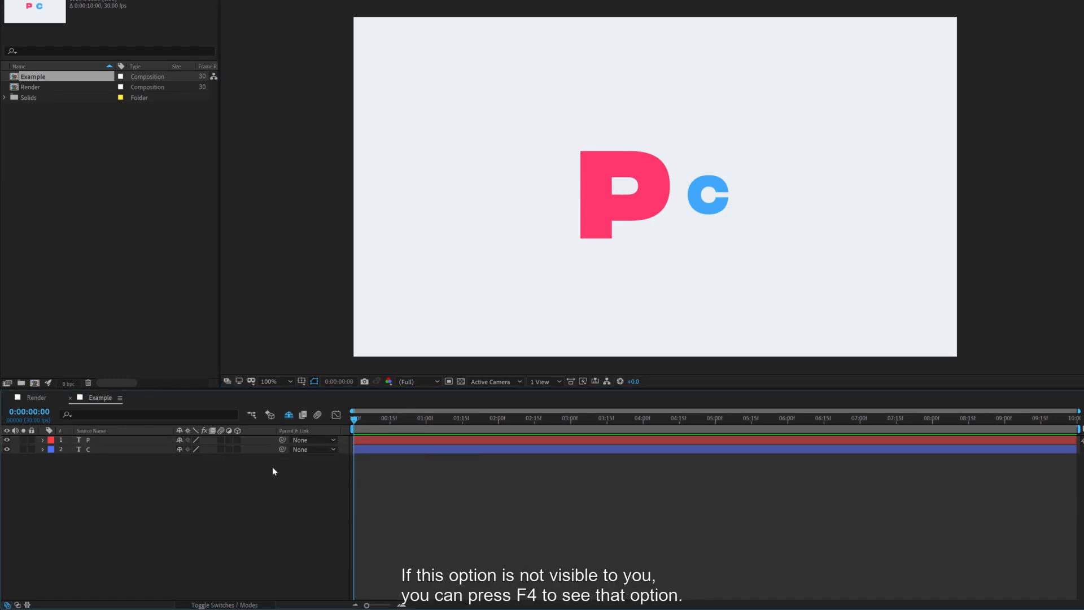
key("F4")
key("F4")
key("F4")
key("F4")
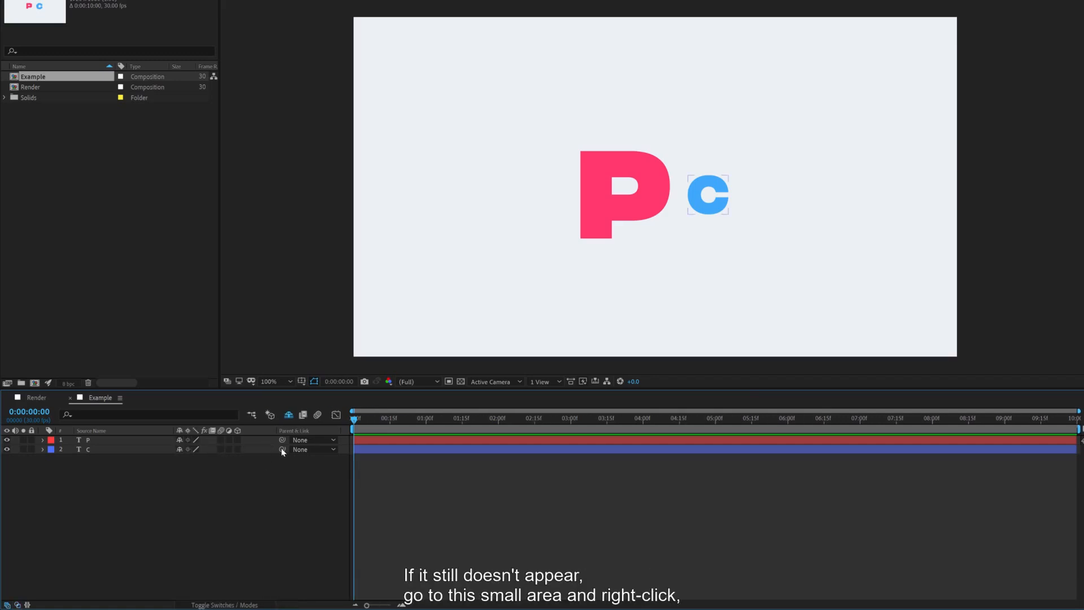
- Check the Parent & Link entry among the timeline's available columns, leaving the list without changing it
right_click(346, 433)
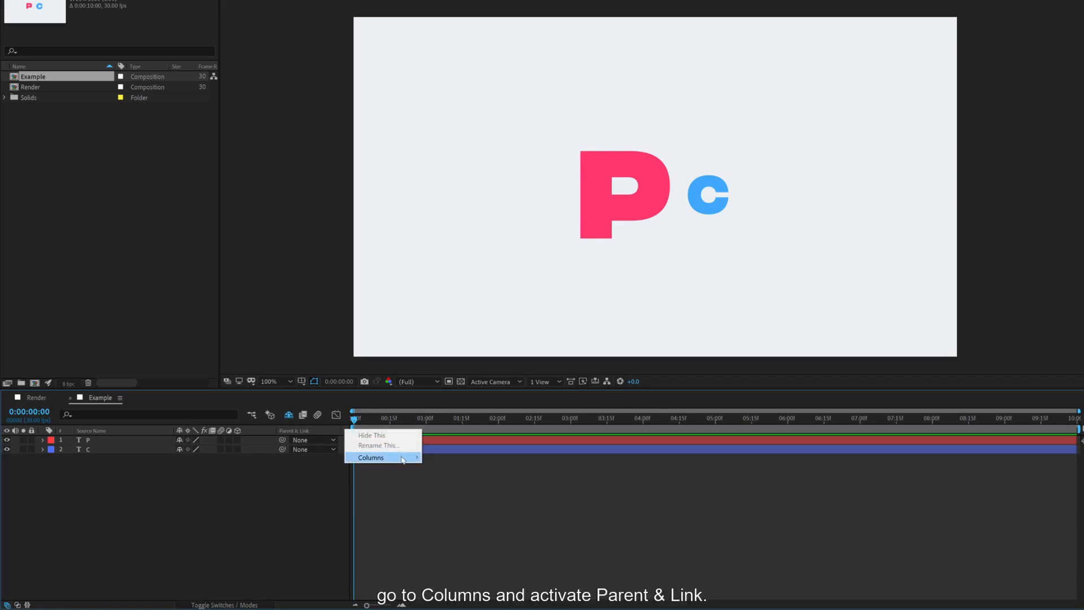
mouse_move(402, 460)
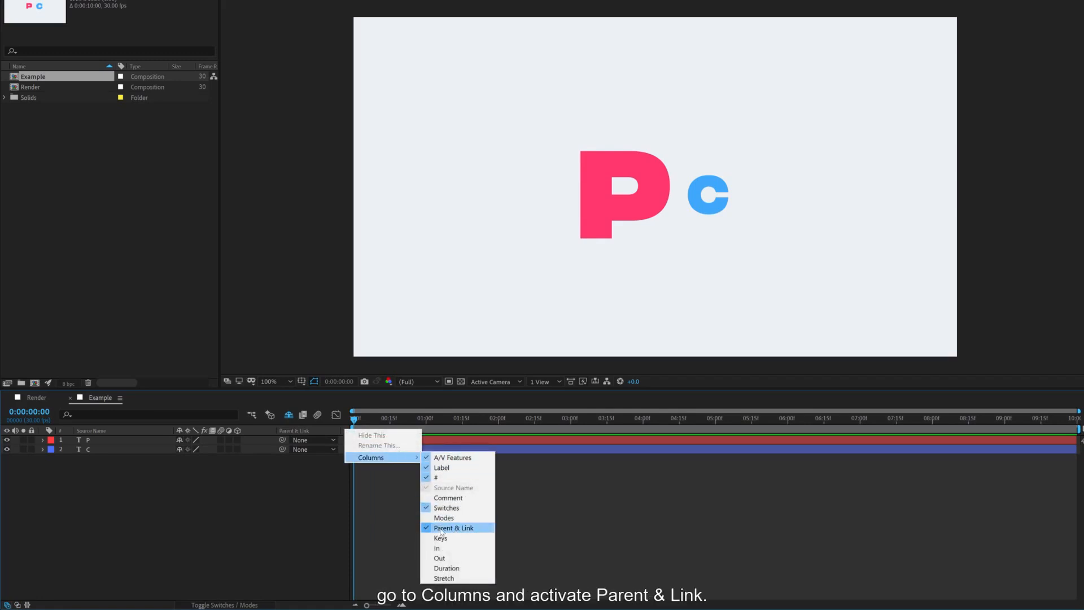
left_click(206, 509)
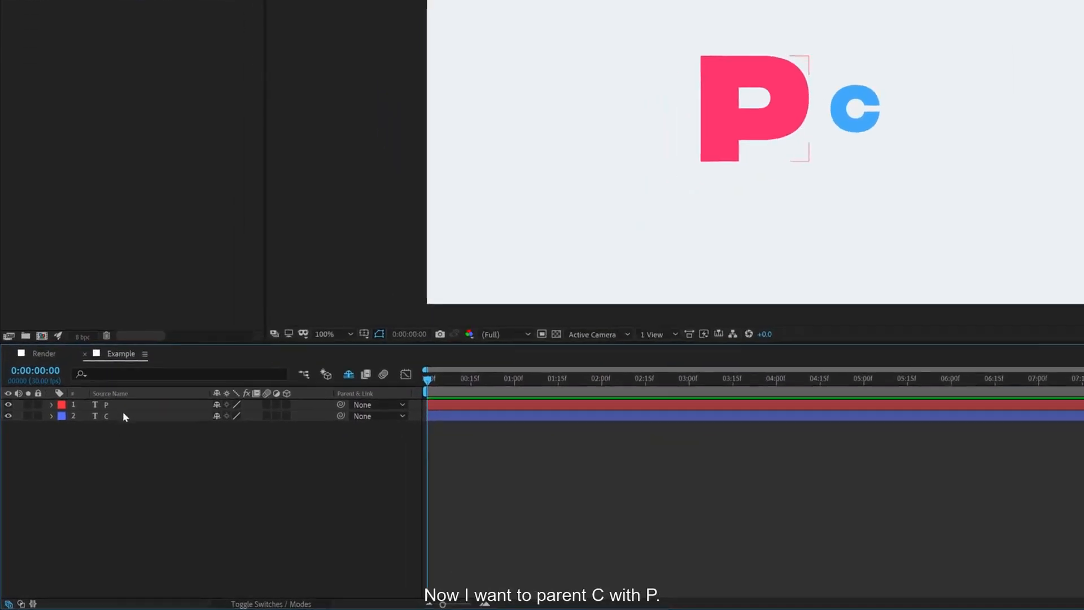
- Parent the C layer to the P layer
left_click(125, 416)
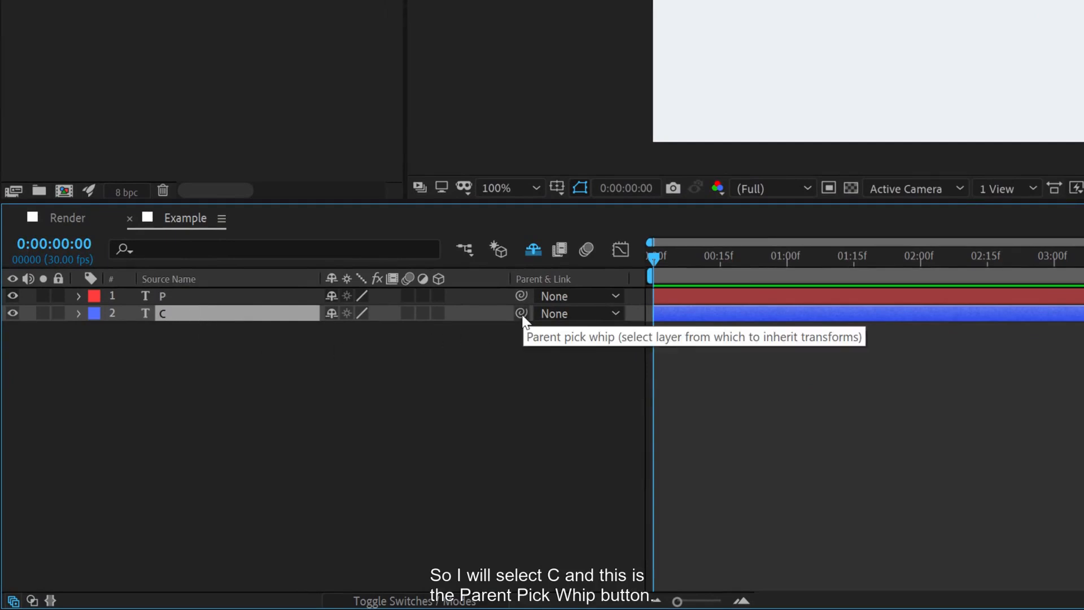
left_click_drag(522, 313, 177, 303)
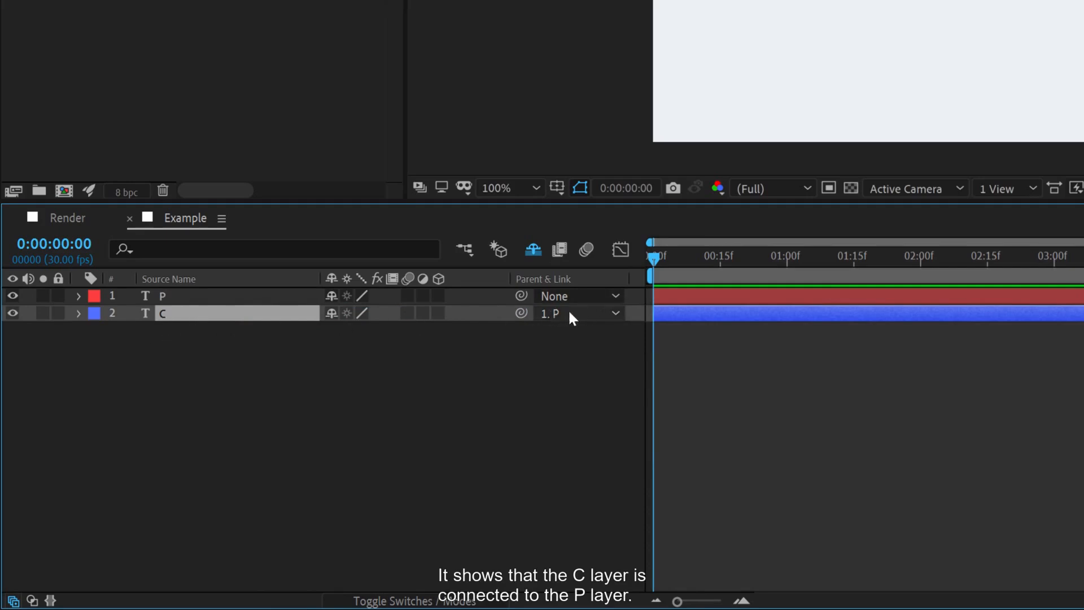
- Test the parenting by moving P, placing C alone near the canvas's upper-right area, and moving P again
left_click(170, 296)
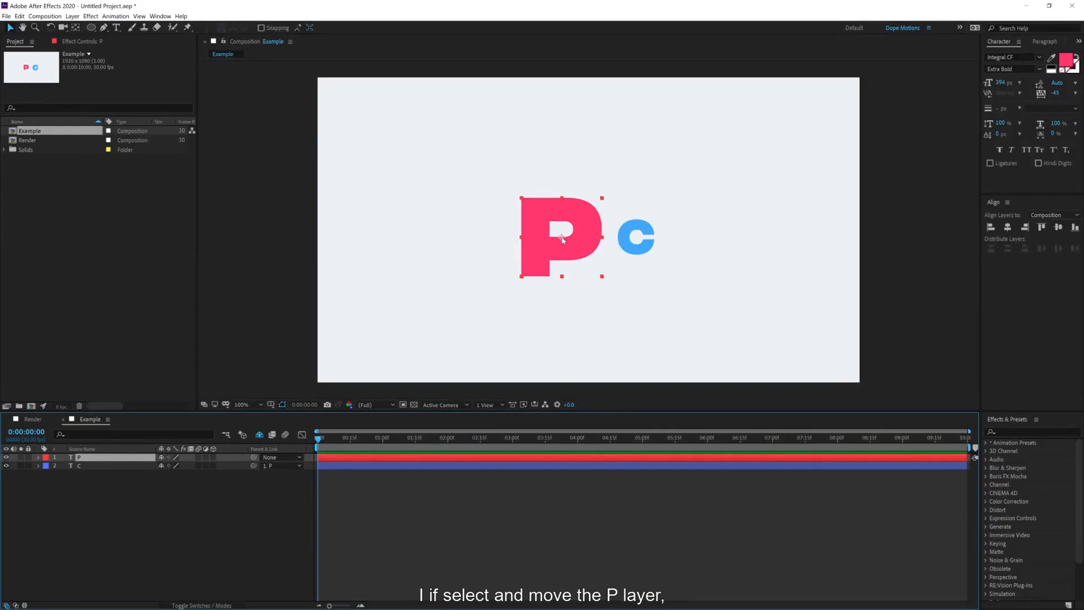
left_click_drag(563, 240, 590, 238)
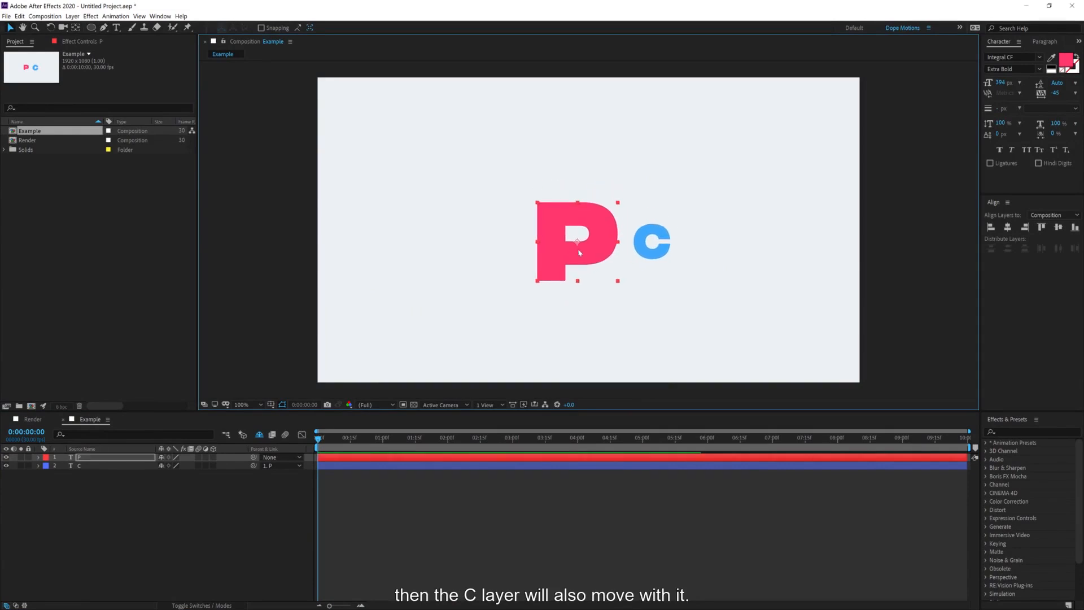
left_click(93, 466)
left_click_drag(655, 248, 768, 165)
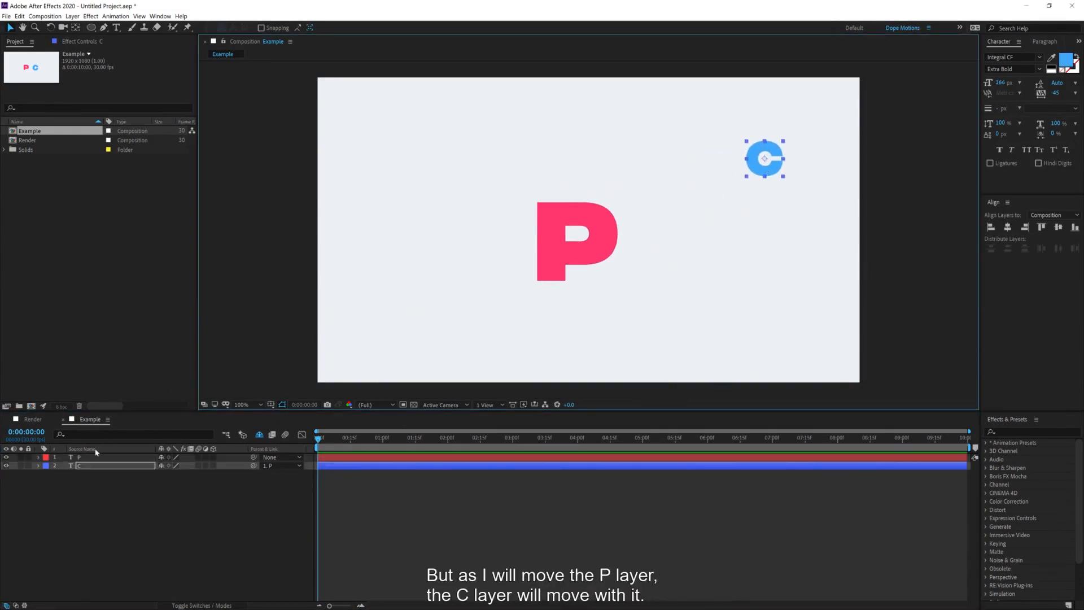
left_click(550, 212)
left_click_drag(551, 212, 588, 235)
- Animate the P layer's rotation with keyframes of -46° at 0:00:00:00 and about 56° at 0:00:03:09
key("r")
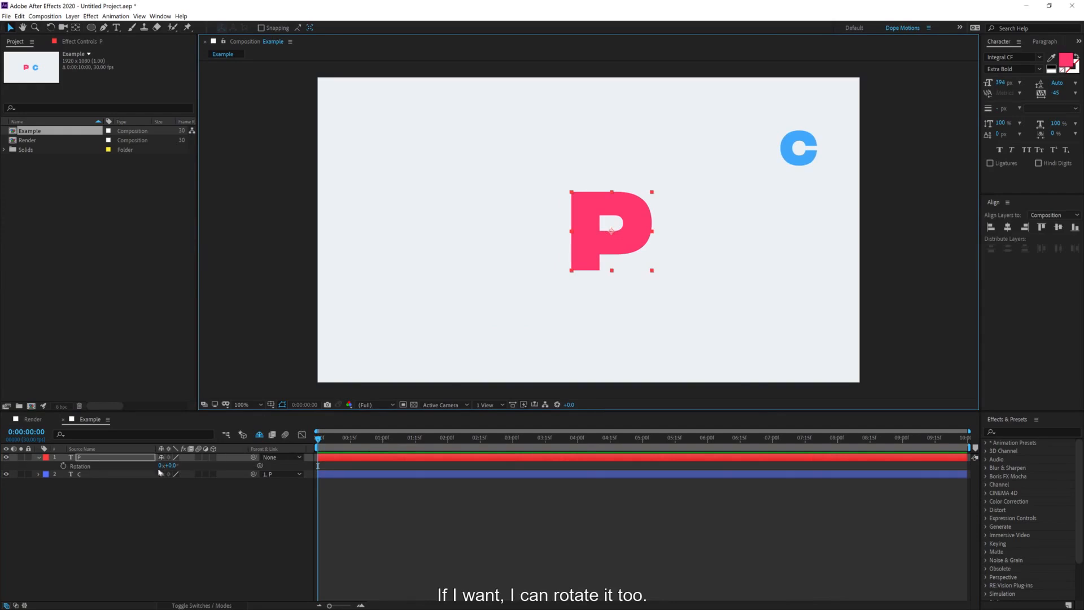
mouse_move(172, 465)
left_mouse_down()
mouse_move(271, 466)
mouse_move(153, 465)
mouse_move(211, 465)
mouse_move(170, 466)
left_mouse_up()
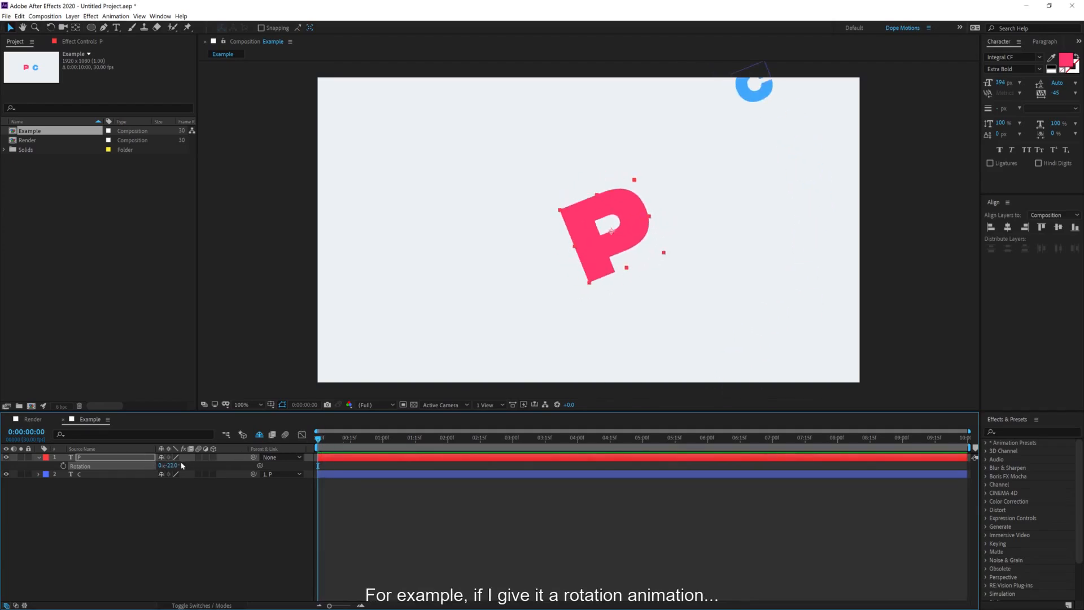
left_click_drag(172, 466, 159, 466)
left_click(63, 465)
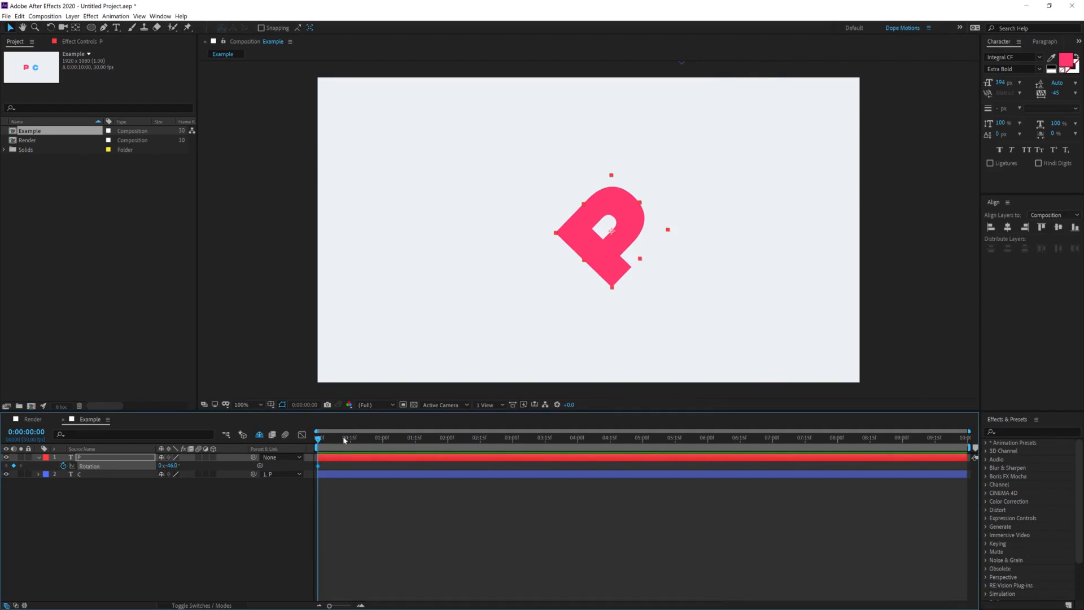
left_click_drag(342, 439, 532, 440)
left_click_drag(174, 467, 231, 467)
left_click_drag(364, 439, 314, 447)
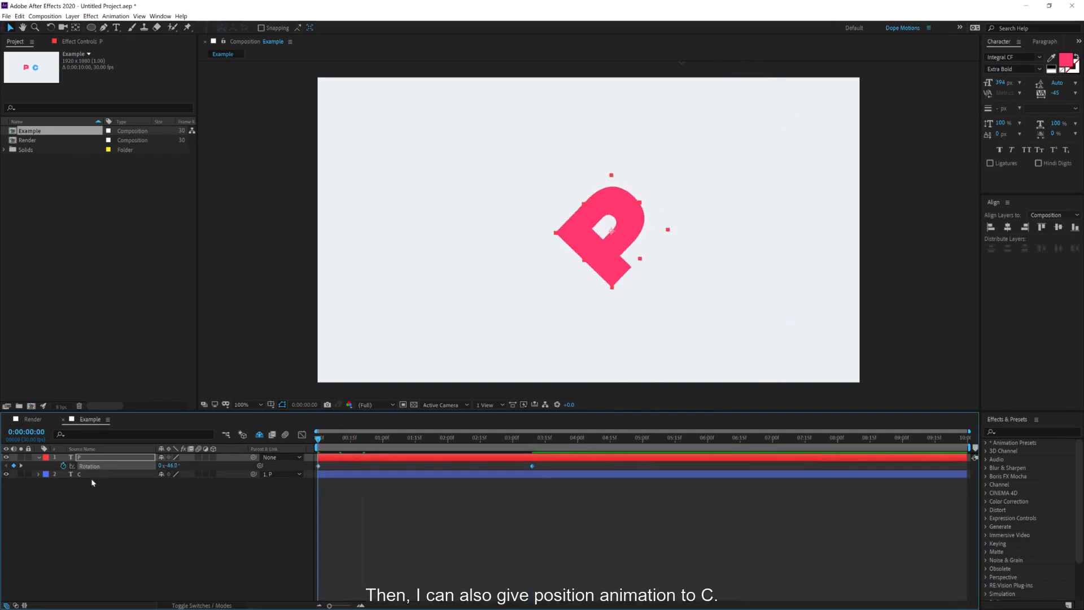
- Keyframe the C layer's position from 0:00:00:00 to 0:00:03:09, bringing it close beside the P at the end
left_click(94, 475)
key("p")
left_click(64, 483)
left_click_drag(491, 440, 529, 450)
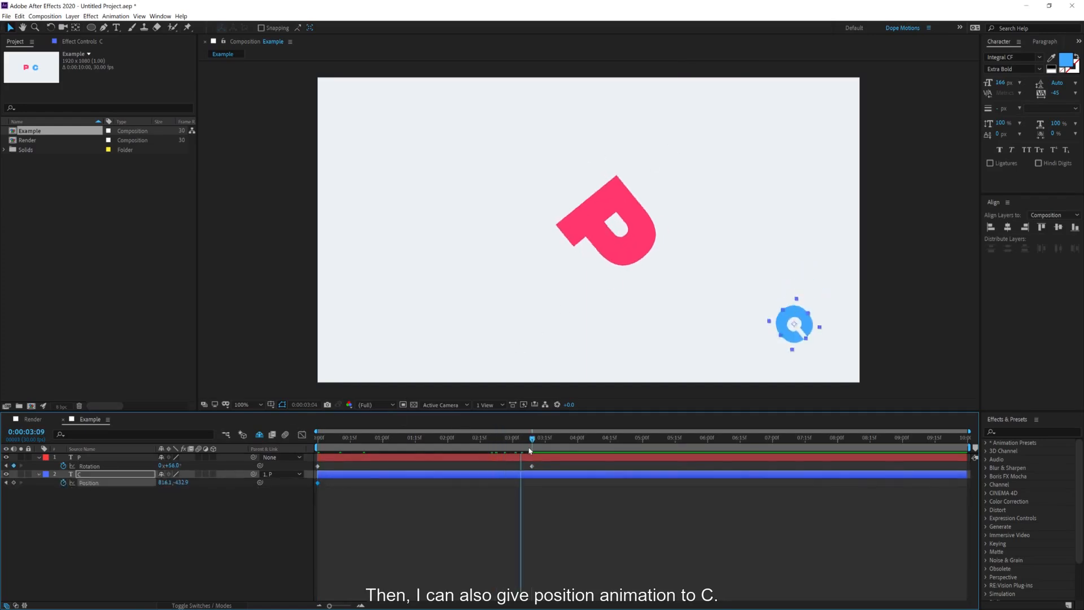
left_click_drag(794, 326, 692, 216)
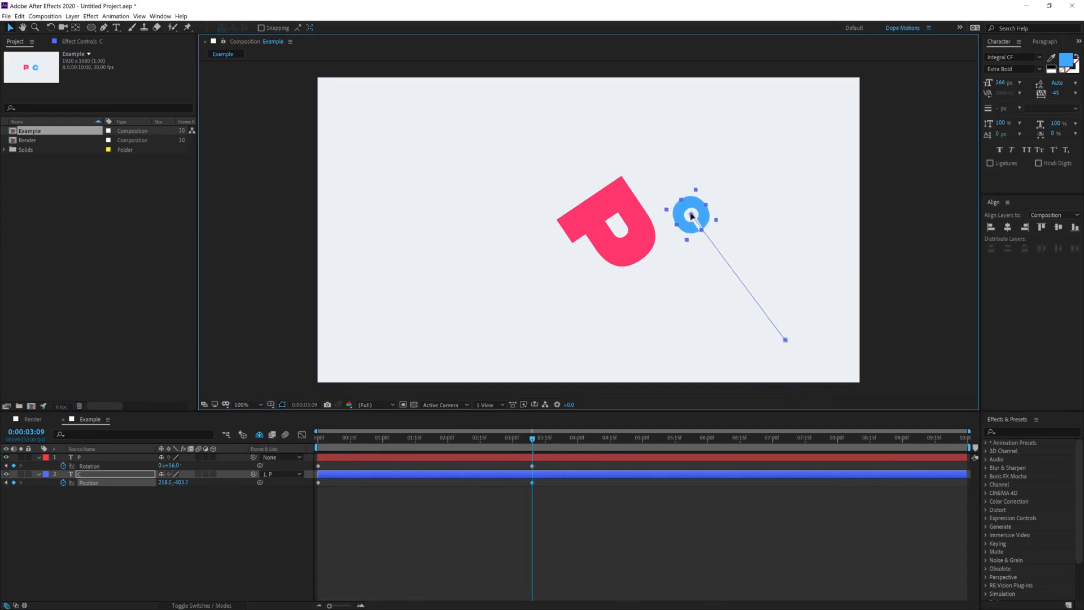
- Preview the combined rotation and position animation of the P and C letters
left_click(447, 490)
left_click_drag(325, 445, 347, 446)
key("space")
left_click_drag(477, 449, 429, 465)
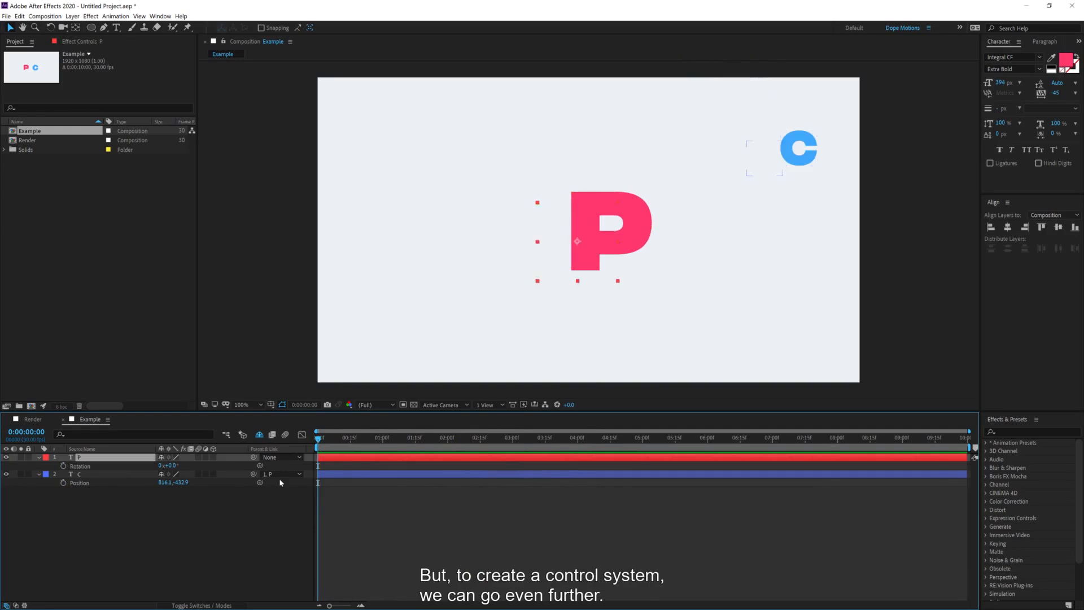
- Undo the keyframes, moves and parenting of P and C, and collapse both layers' properties
key("ctrl+z")
key("ctrl+z")
key("ctrl+z")
key("ctrl+z")
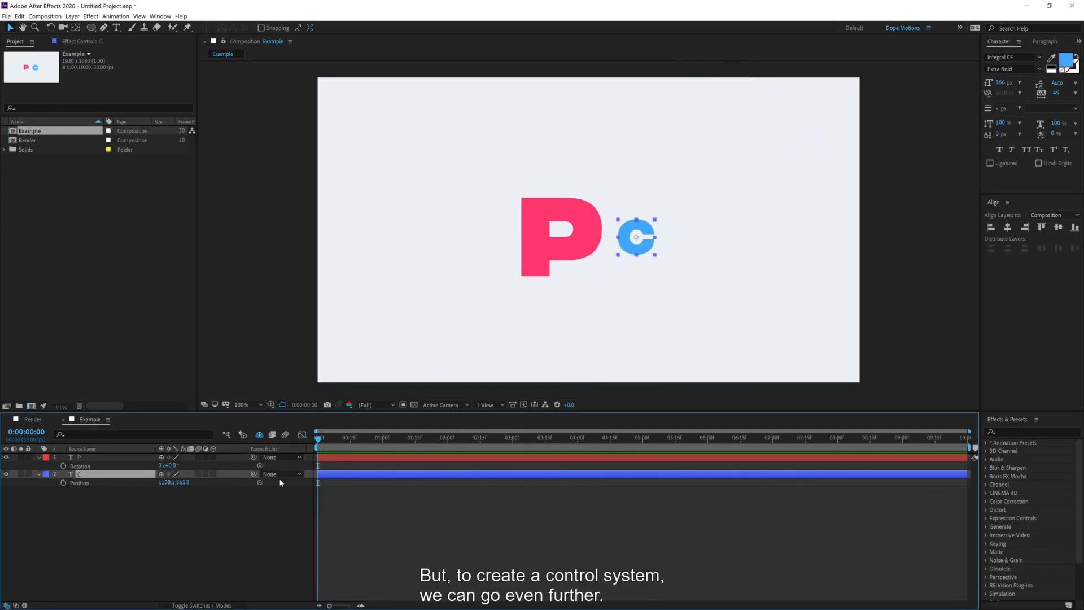
left_click(39, 457)
left_click(38, 465)
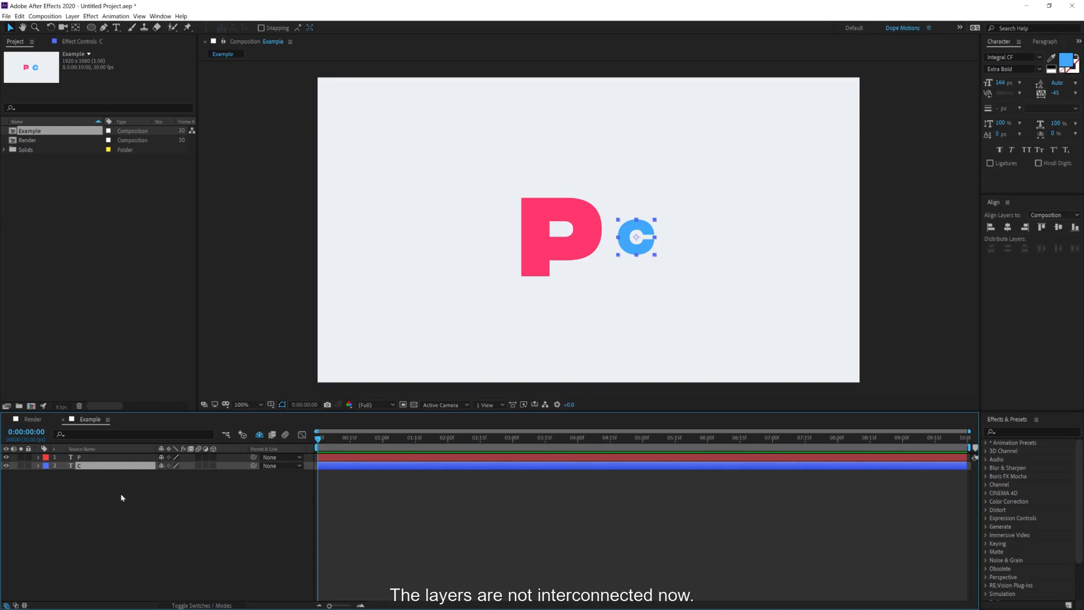
left_click(121, 496)
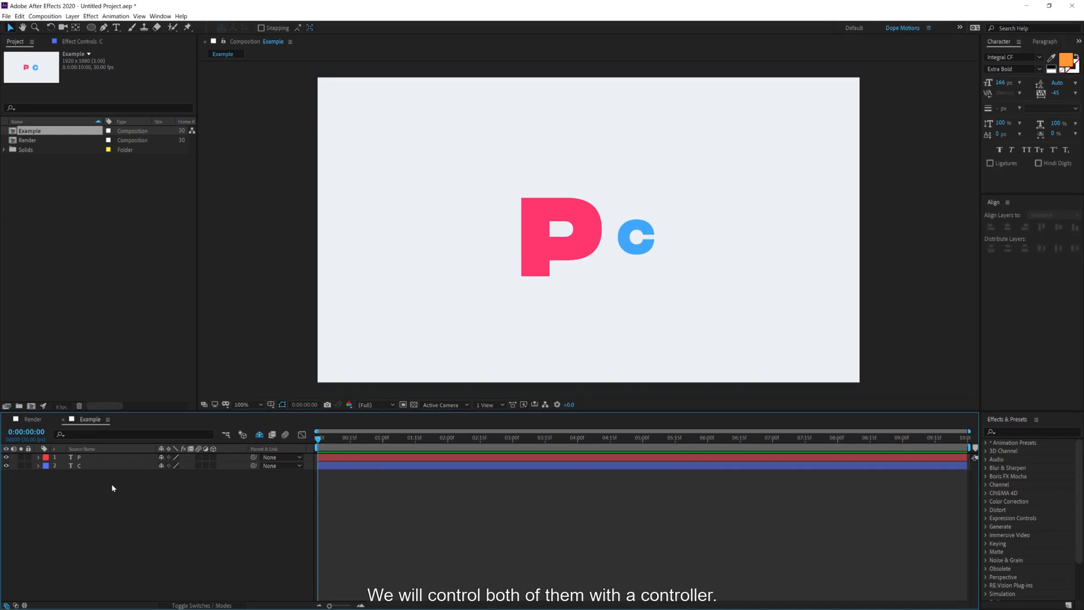
- Create a null object in the Example composition and name it Controller
right_click(112, 487)
mouse_move(191, 489)
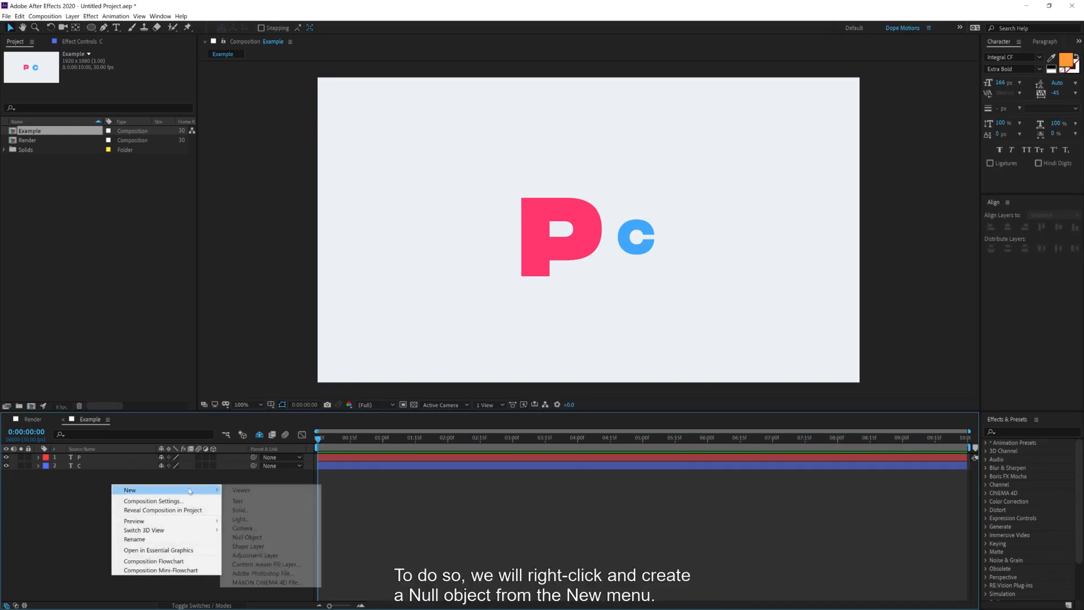
left_click(248, 537)
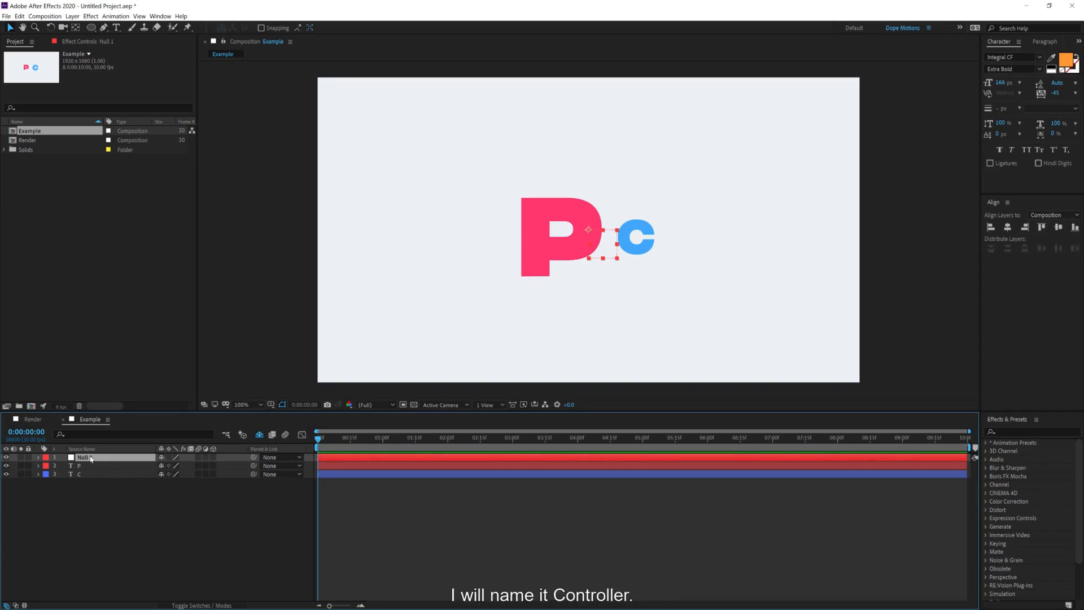
key("Return")
type("Controller")
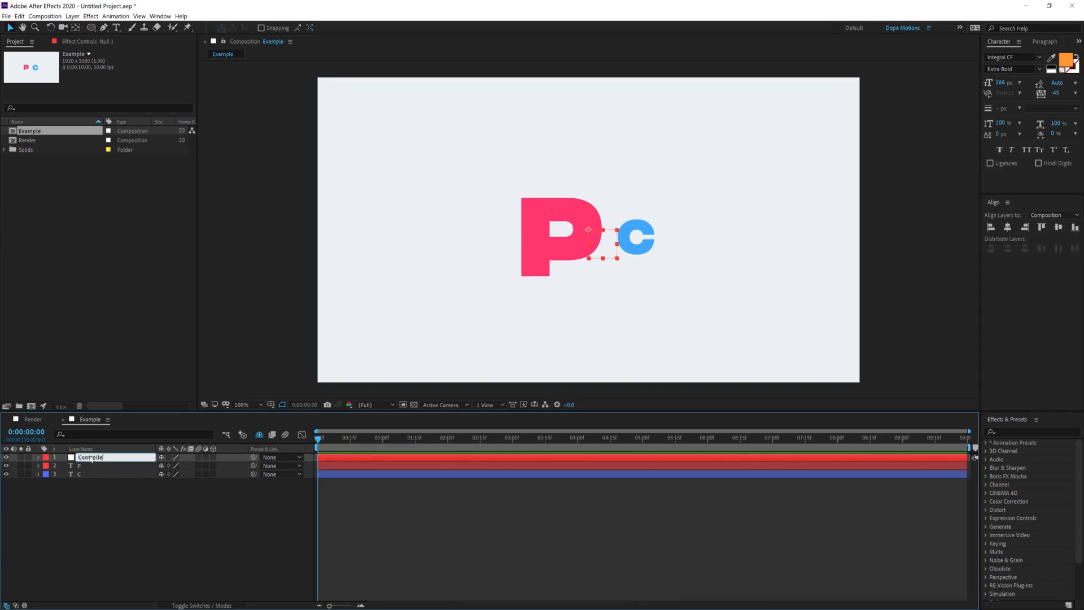
key("Return")
- Parent both the P and C layers to the Controller null
left_click_drag(79, 498, 85, 469)
left_click_drag(253, 466, 81, 458)
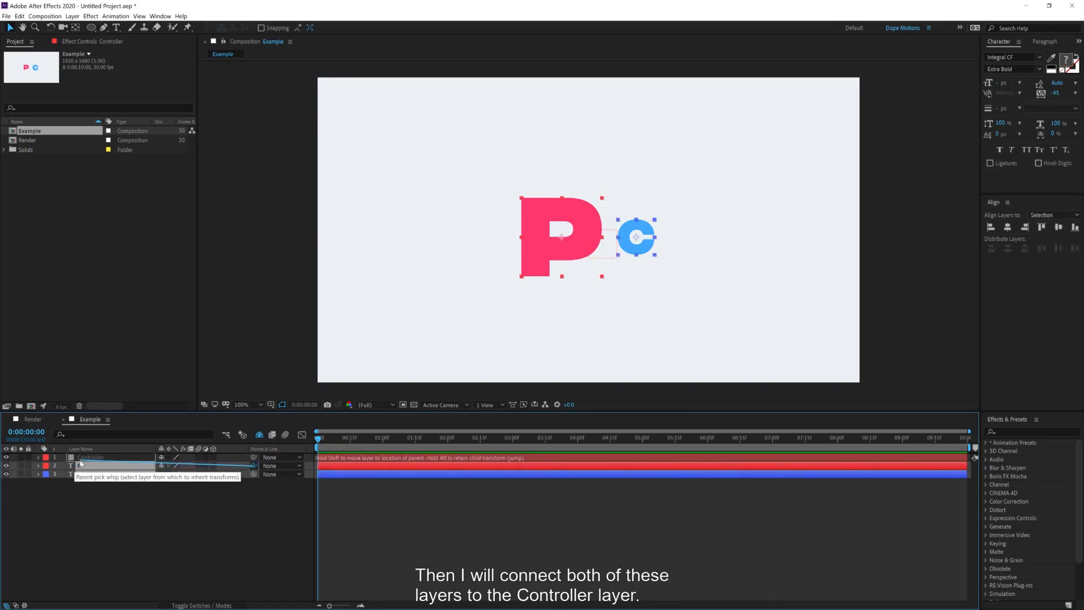
left_click(98, 505)
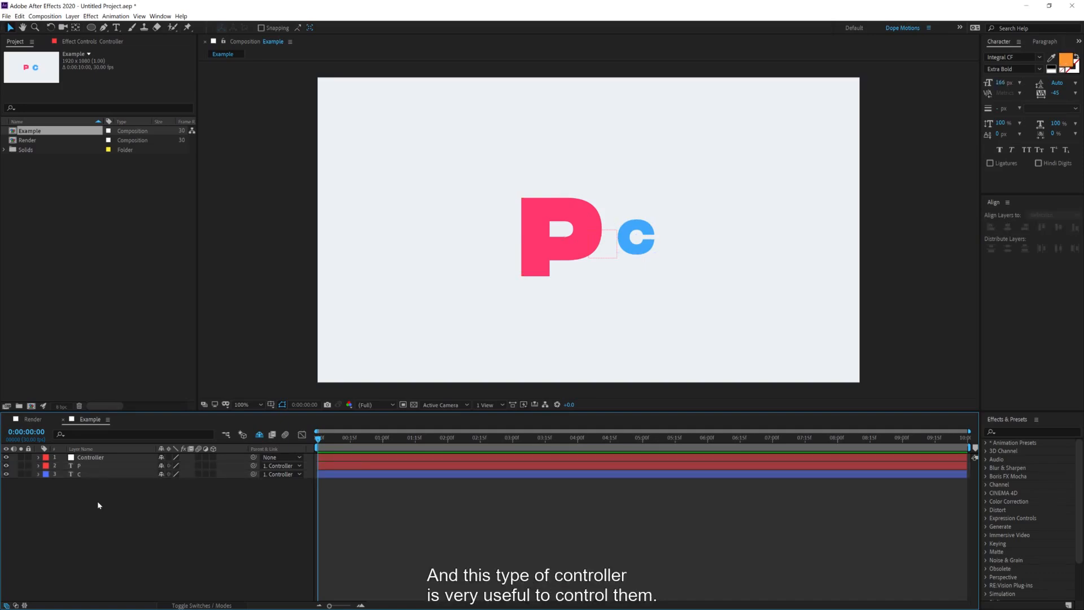
- Test the Controller null by moving it down-left and rotating it, and reveal its Scale property
left_click(96, 457)
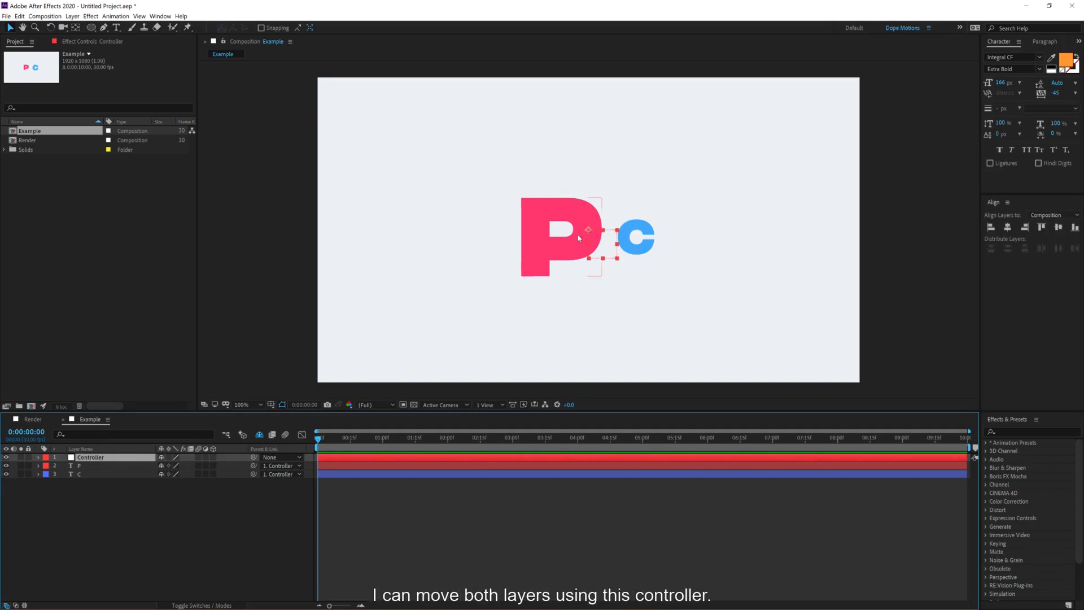
left_click_drag(589, 233, 562, 277)
key("r")
left_click_drag(169, 465, 255, 477)
key("s")
left_click(107, 530)
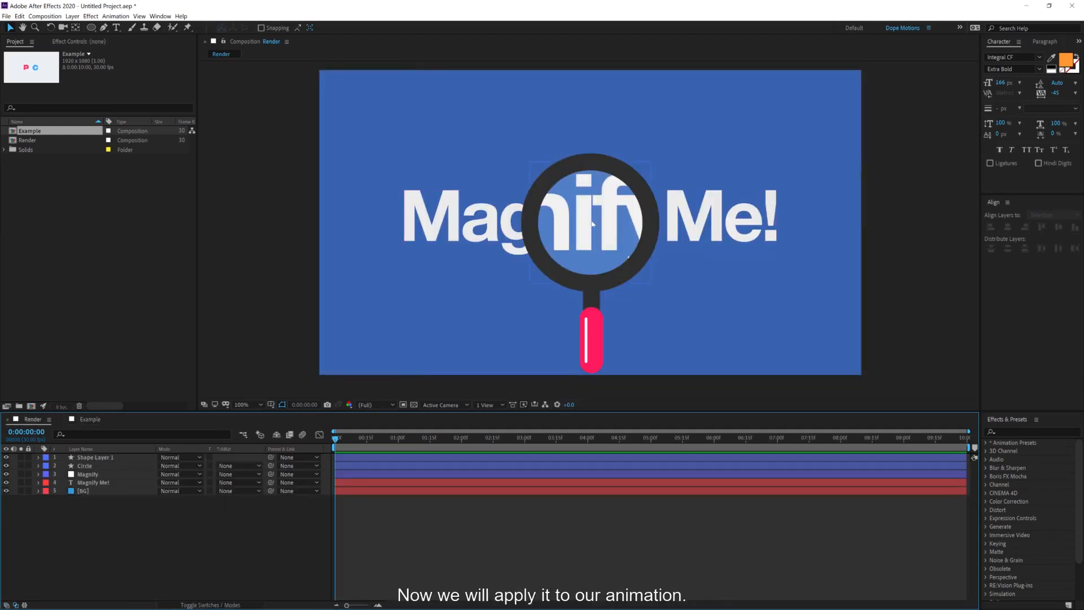
- Create a null object in the Render composition and name it Controller
right_click(113, 519)
mouse_move(209, 433)
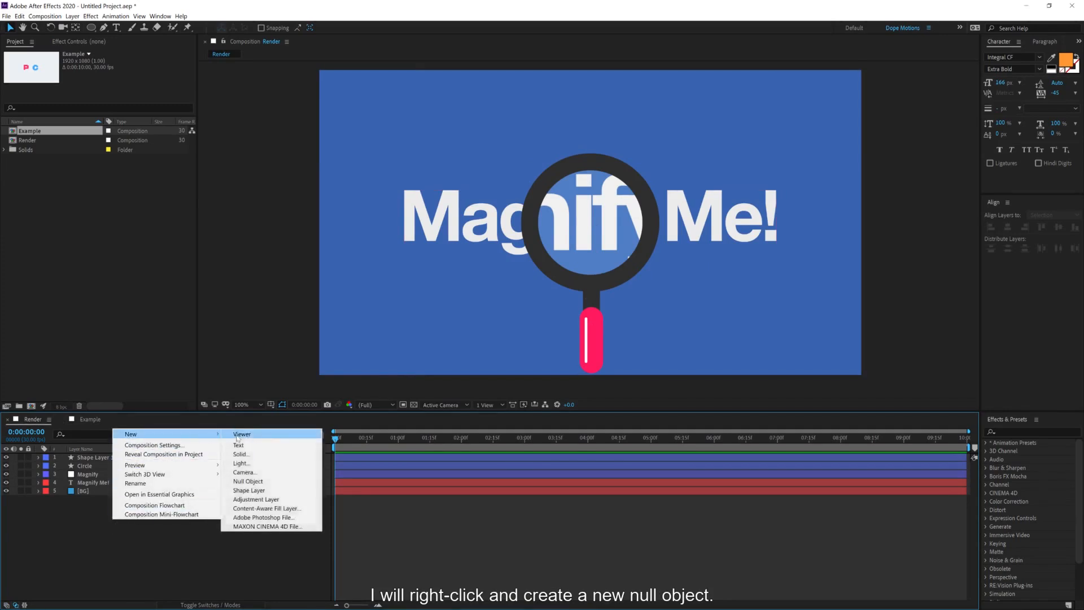
left_click(248, 481)
key("Return")
type("Controller")
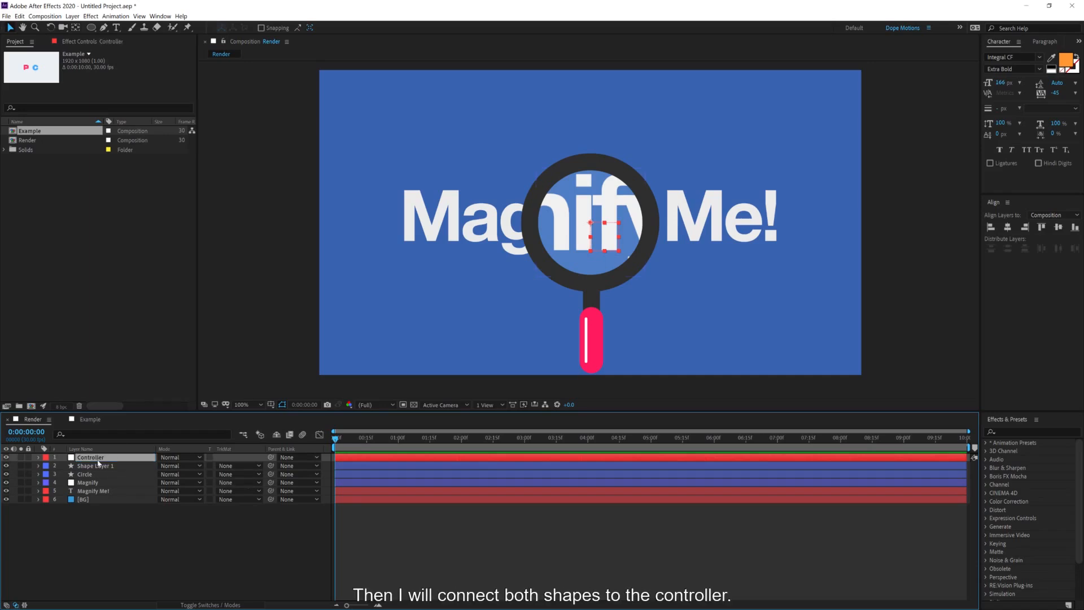
- Parent Shape Layer 1 and the Circle layer to the Controller null and test the link by moving the null
left_click(93, 465)
left_click(91, 474, "ctrl")
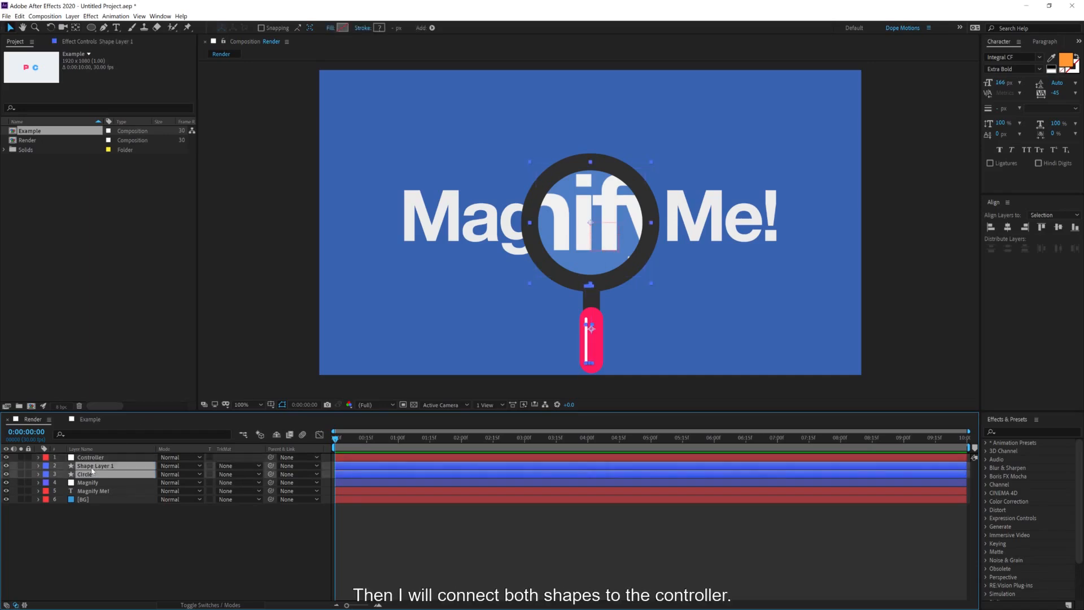
left_click_drag(271, 468, 90, 457)
left_click(91, 458)
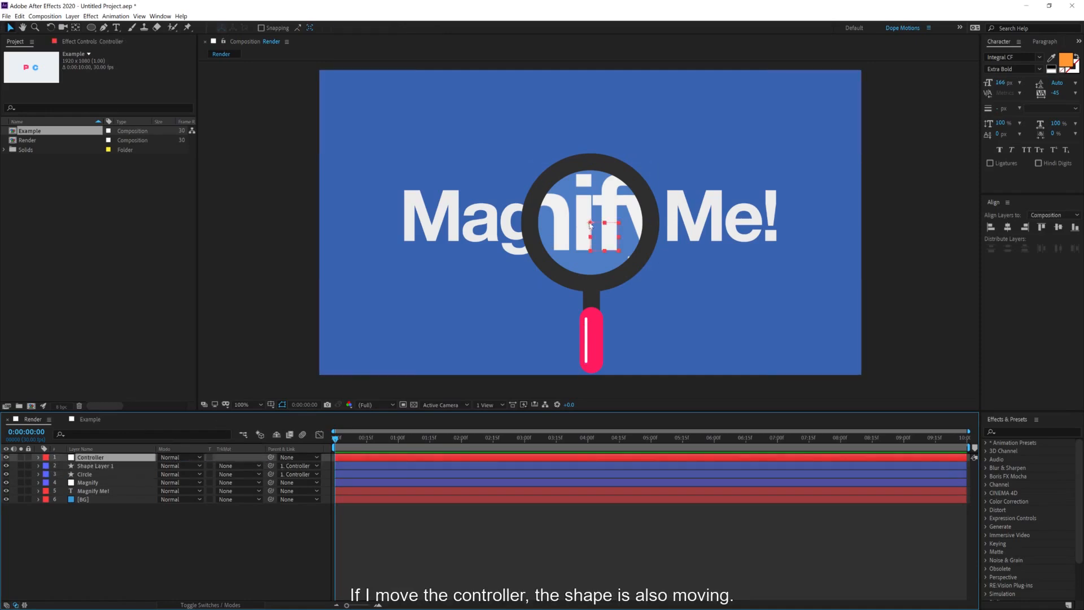
mouse_move(589, 226)
left_mouse_down()
mouse_move(671, 180)
mouse_move(500, 302)
mouse_move(658, 184)
mouse_move(580, 223)
left_mouse_up()
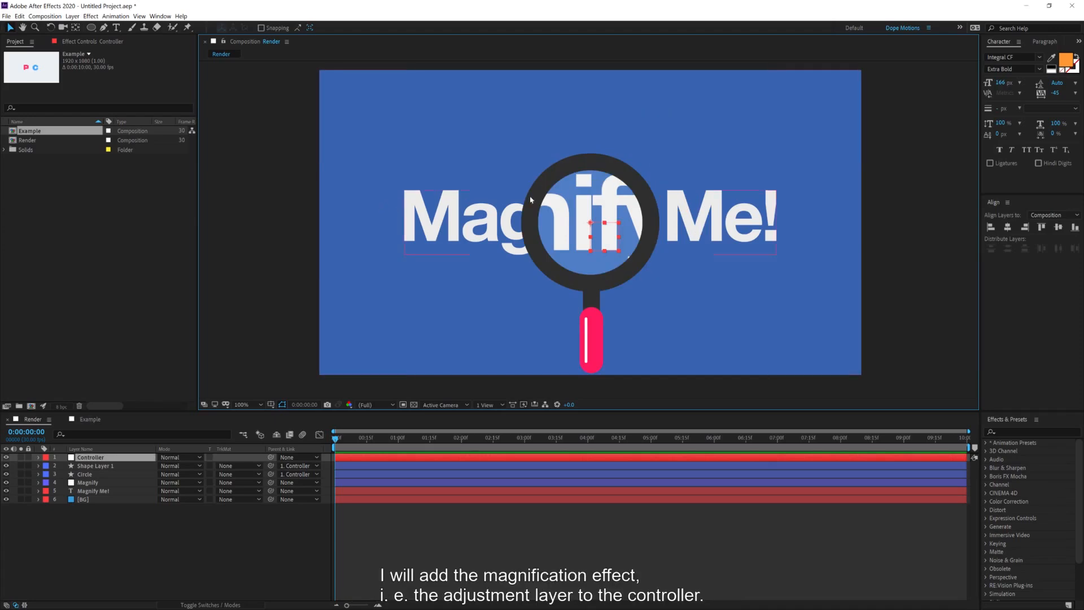
- Parent the Magnify adjustment layer to the Controller null
left_click(84, 483)
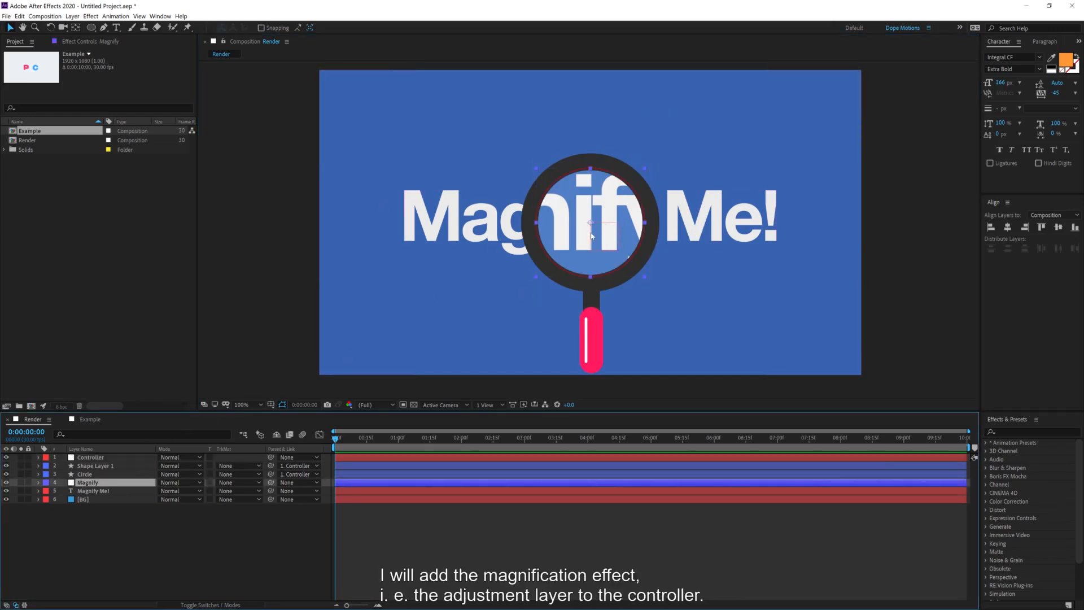
left_click_drag(271, 482, 96, 458)
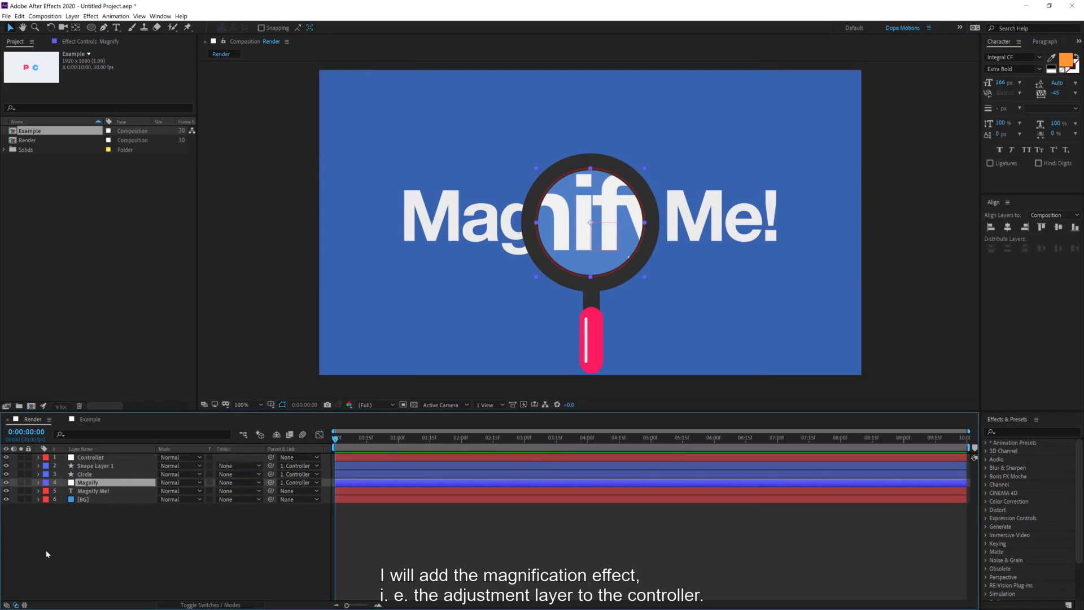
- Hide the Controller null and test the rig by changing its X position to 884
left_click(90, 457)
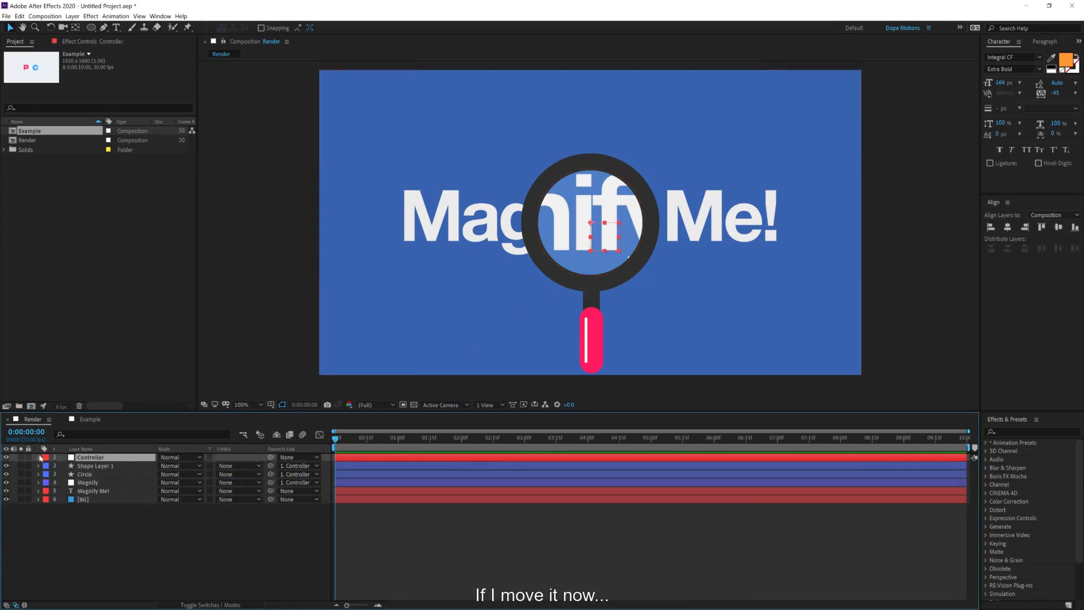
left_click(6, 457)
key("p")
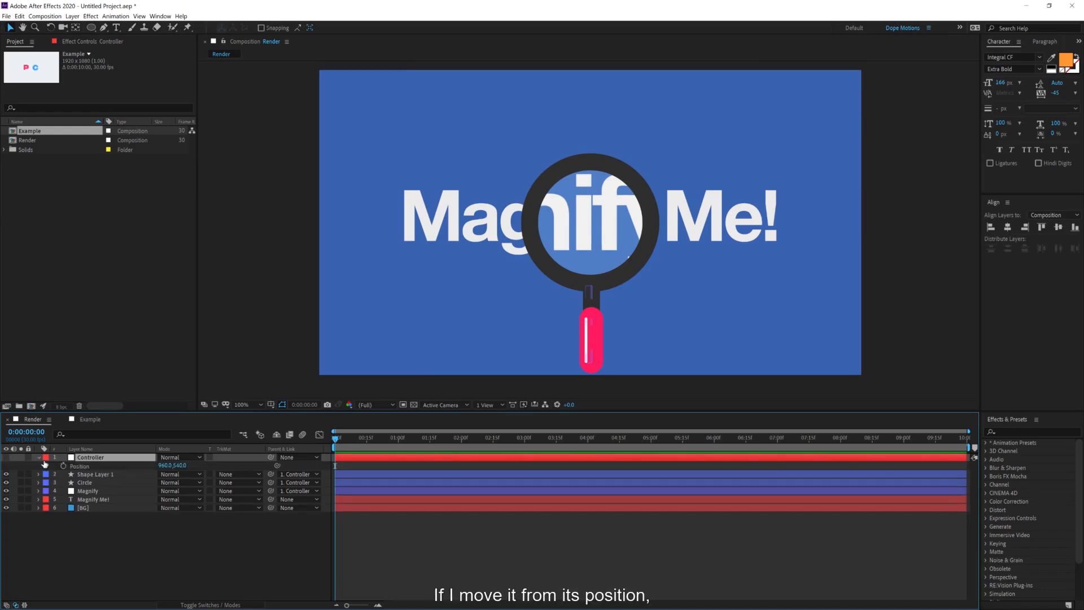
left_click_drag(165, 465, 141, 460)
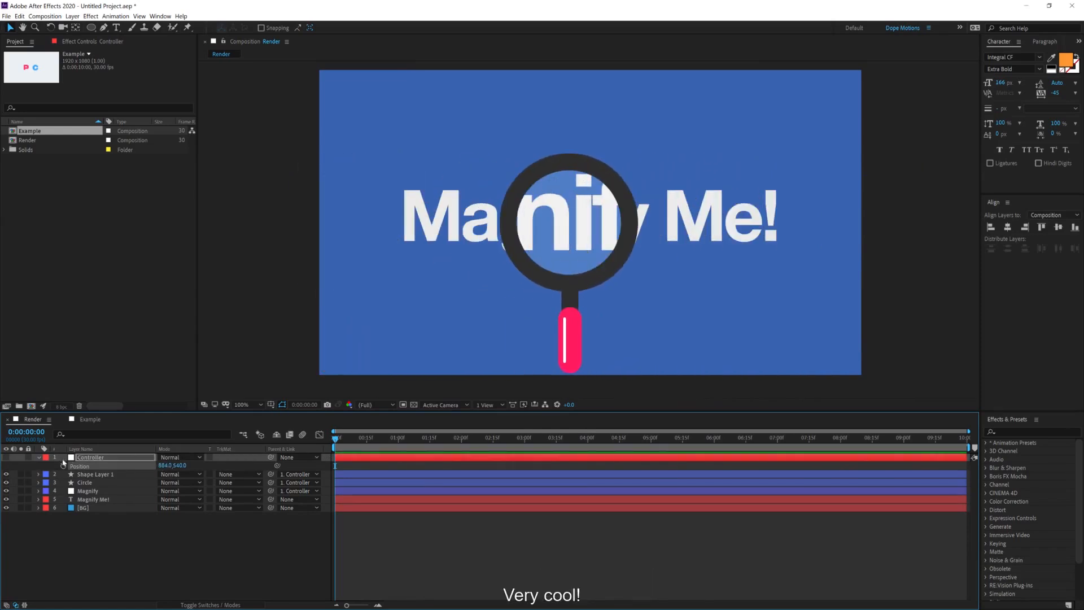
left_click(38, 457)
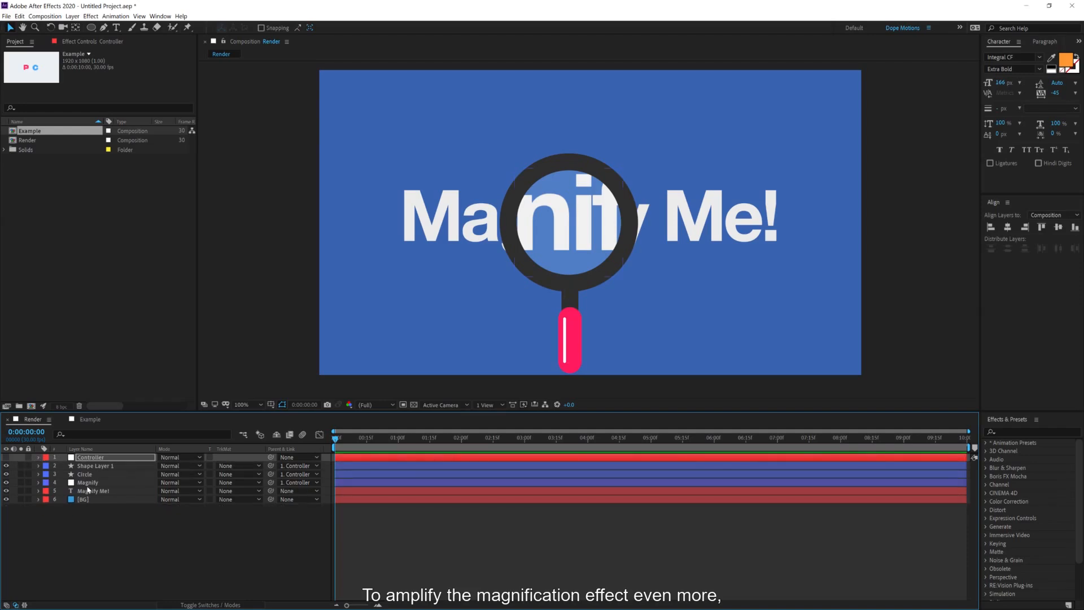
- Find the Bulge effect and apply it to the Magnify adjustment layer
left_click(93, 482)
left_click(107, 42)
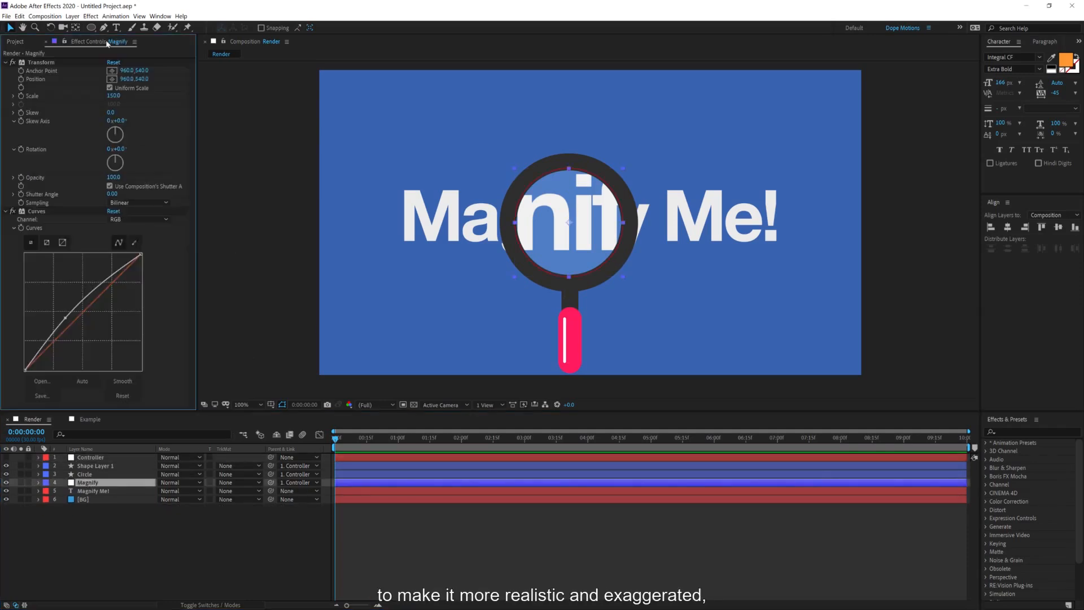
left_click(6, 211)
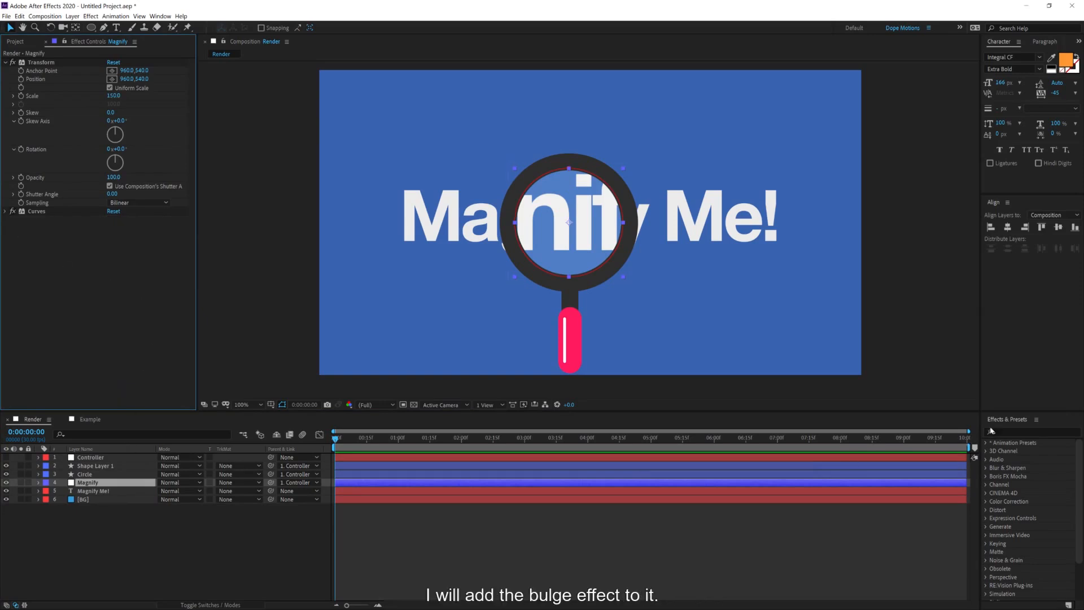
left_click(1011, 431)
type("bu")
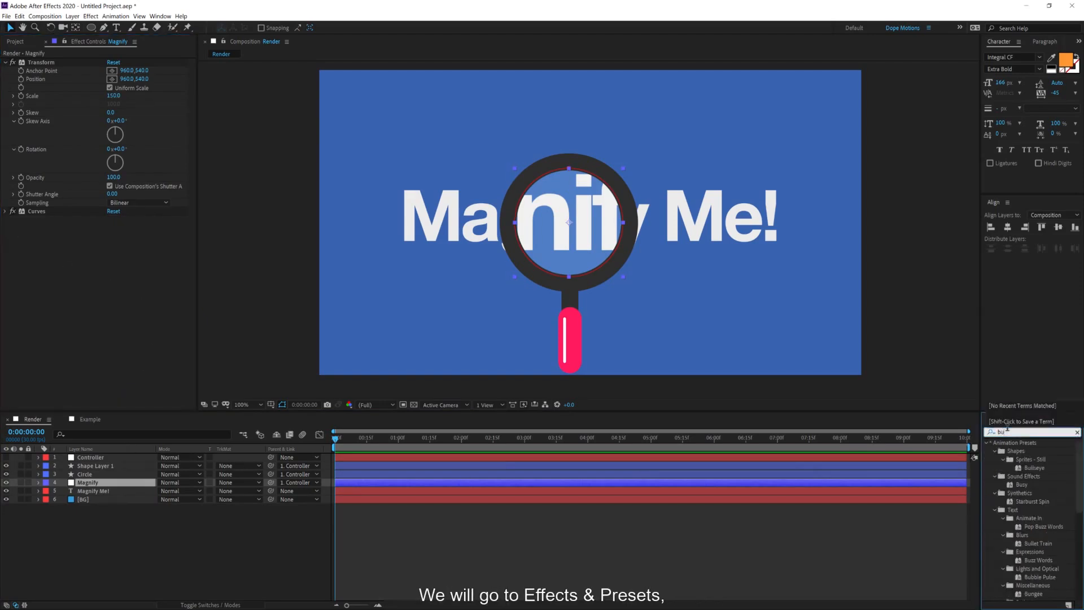
type("l")
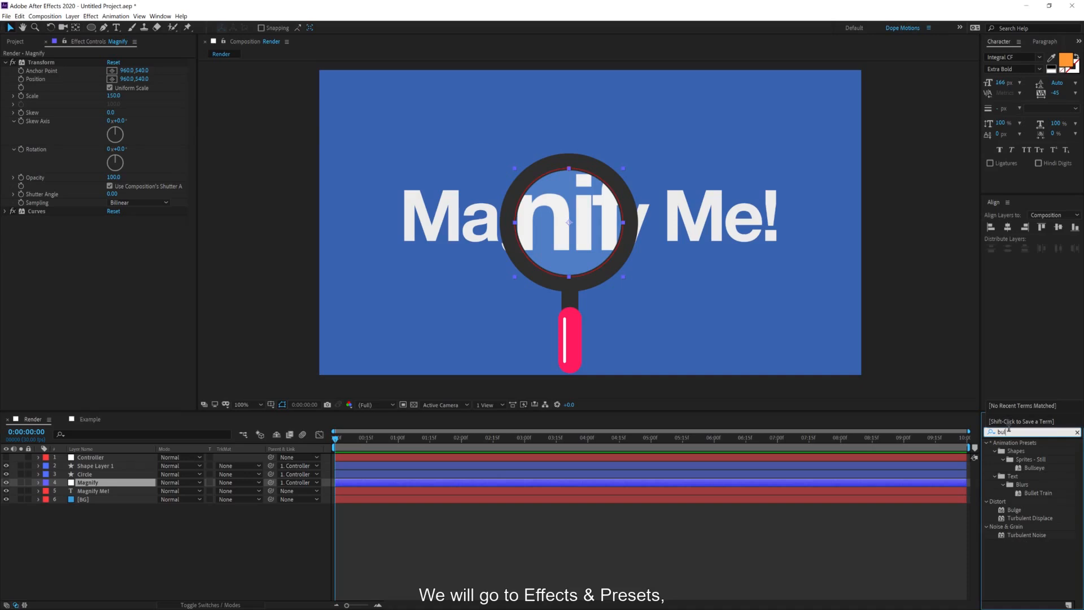
left_click_drag(1015, 509, 120, 486)
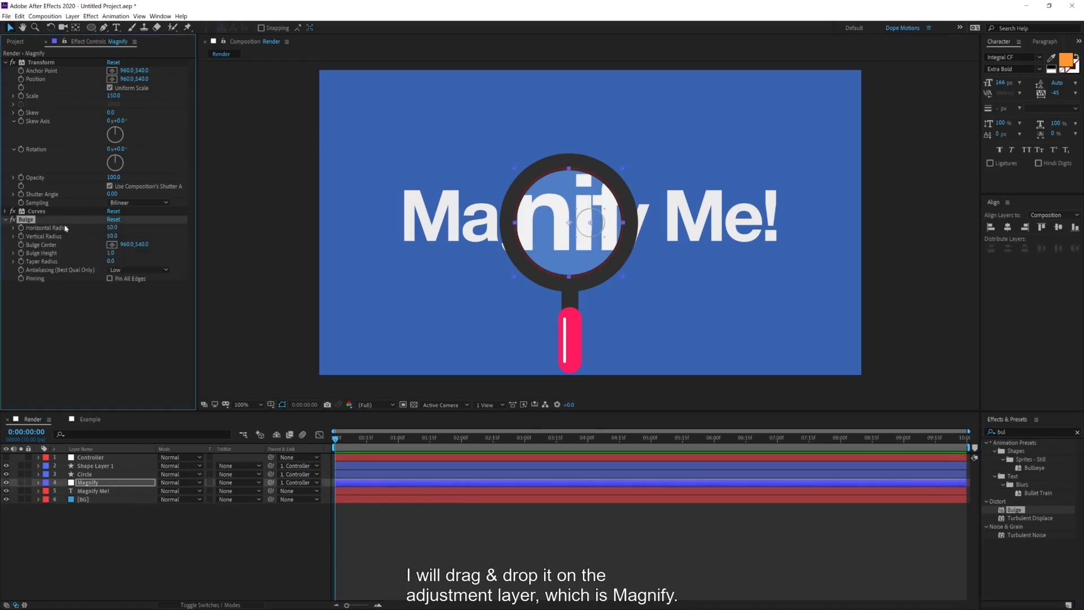
- Show the Bulge outline on the Magnify layer, then make the Controller null visible and align it horizontally to the composition's centre
left_click(84, 484)
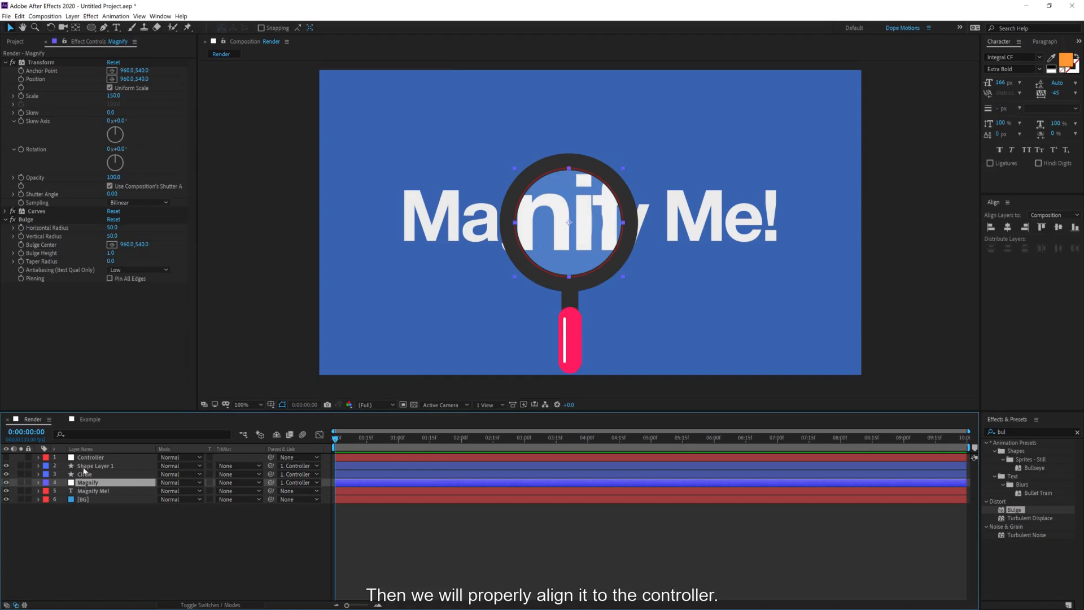
left_click(86, 458)
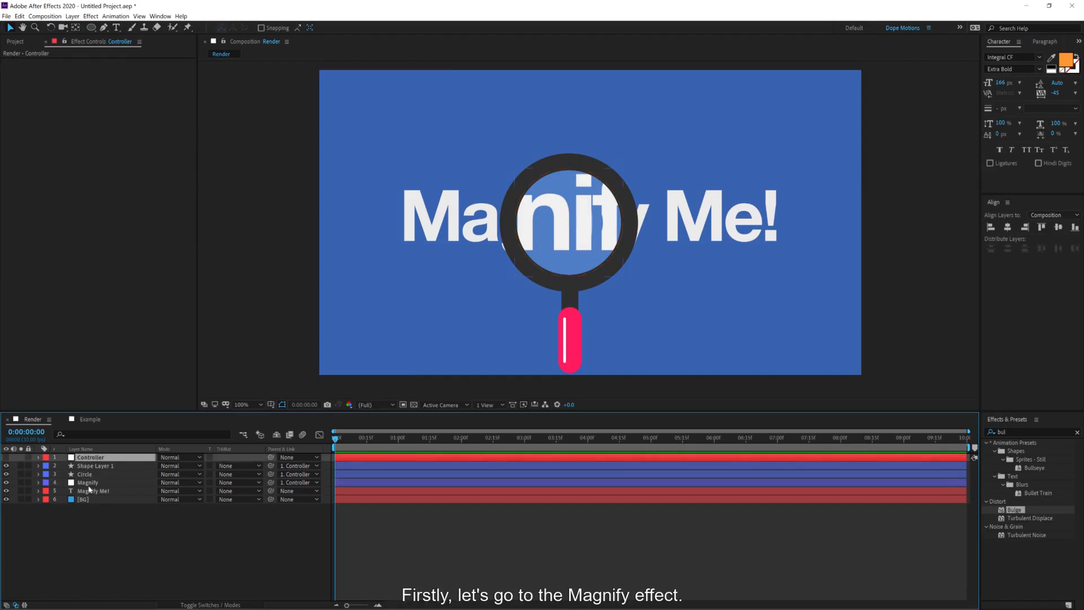
left_click(90, 483)
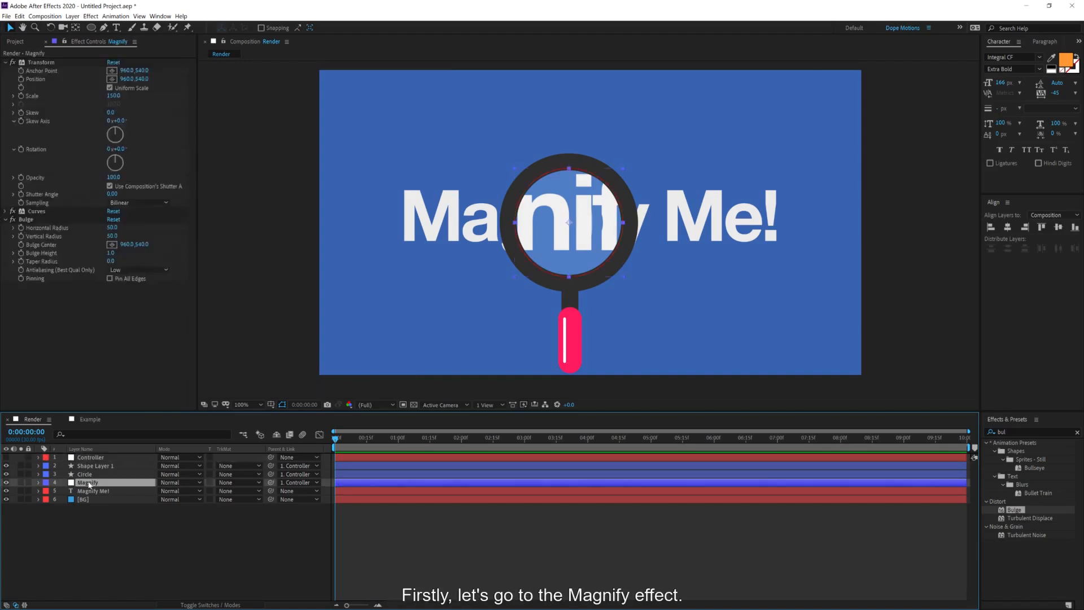
left_click(26, 219)
scroll(570, 228, "up", 1)
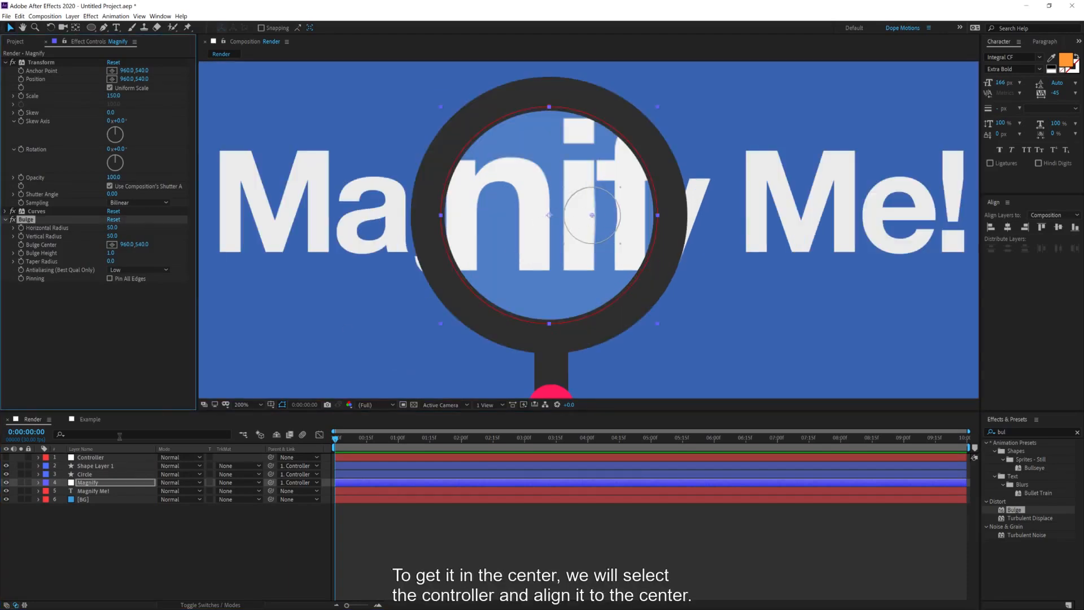
left_click(88, 458)
left_click(6, 457)
left_click(1006, 227)
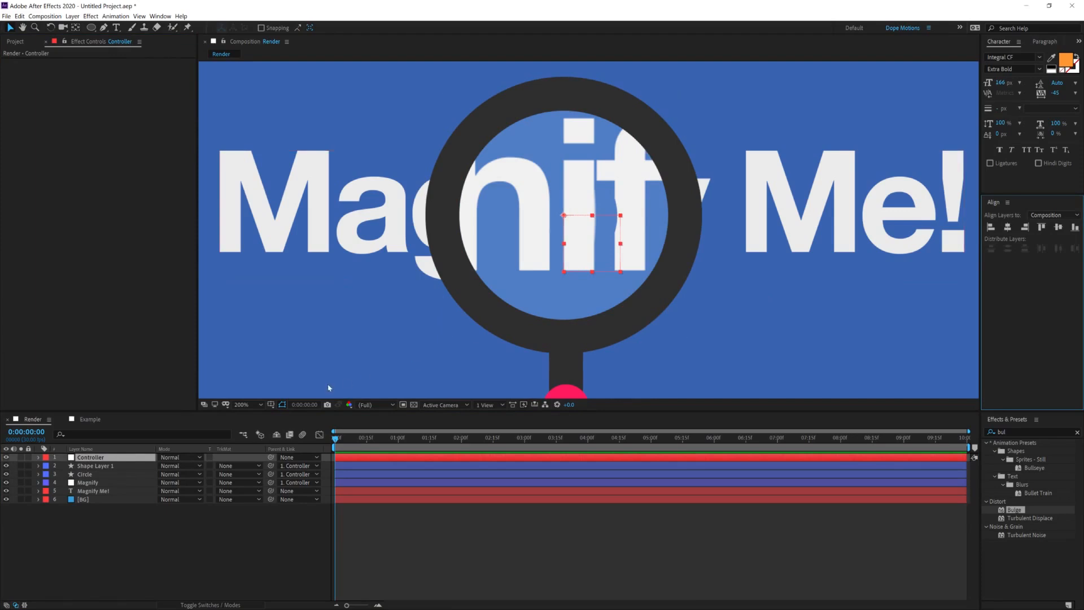
- Turn on the Title/Action Safe guides and move the Controller null so its anchor point sits on the centre mark
left_click(271, 404)
left_click(291, 416)
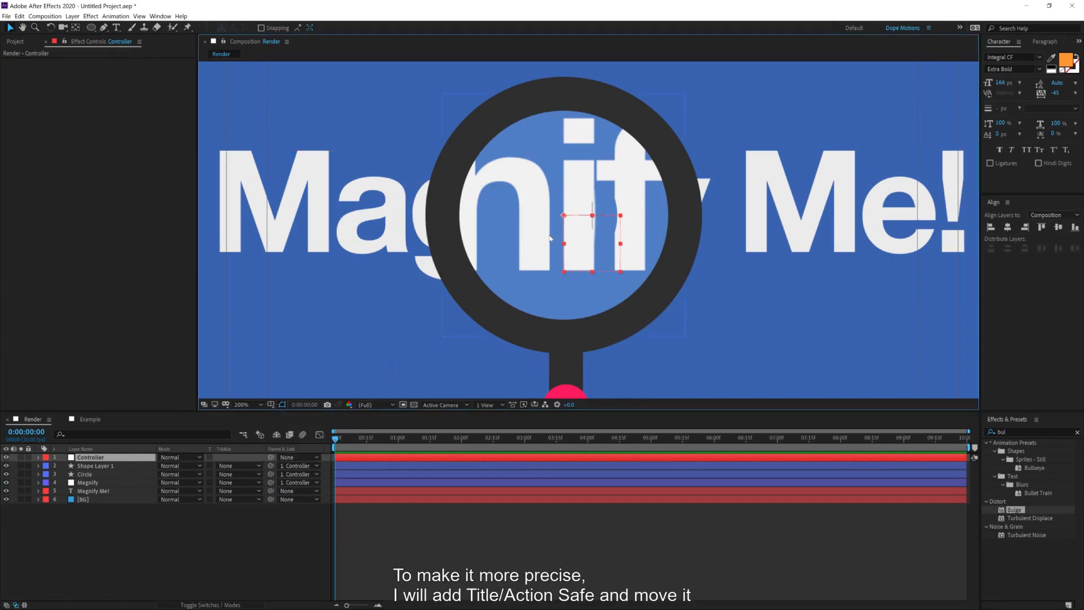
left_click_drag(569, 218, 594, 217)
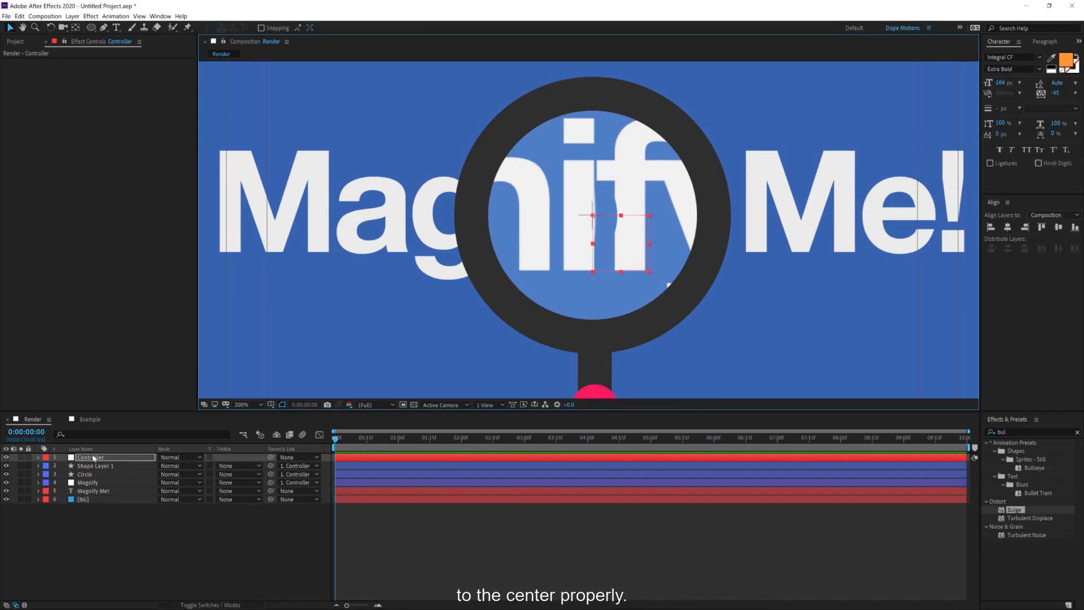
- Set the Magnify layer's Bulge to a horizontal radius of 185 and a vertical radius of 186
left_click(91, 482)
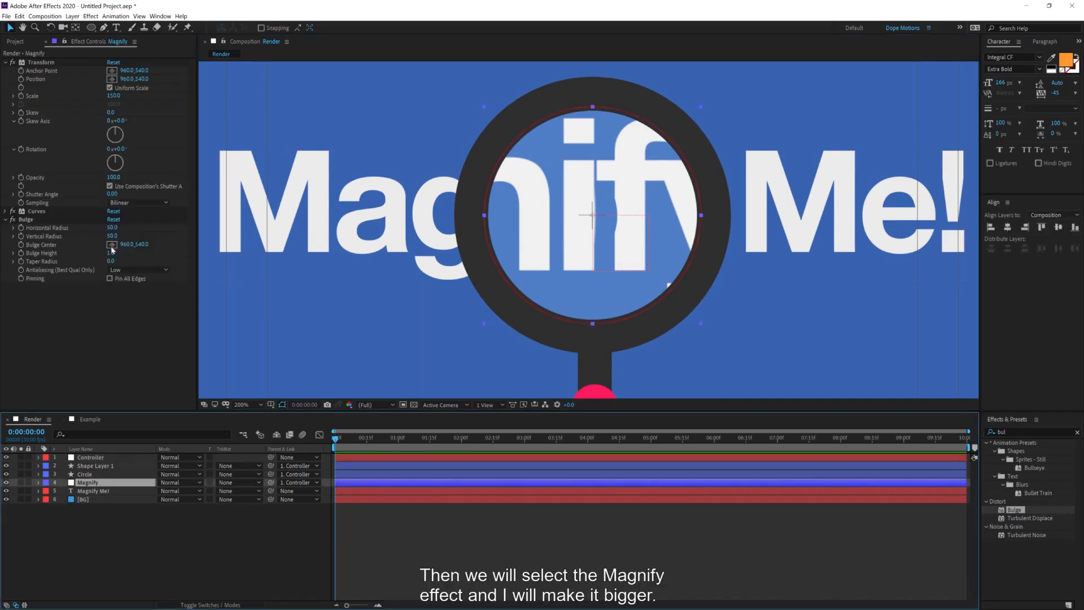
left_click_drag(112, 228, 175, 227)
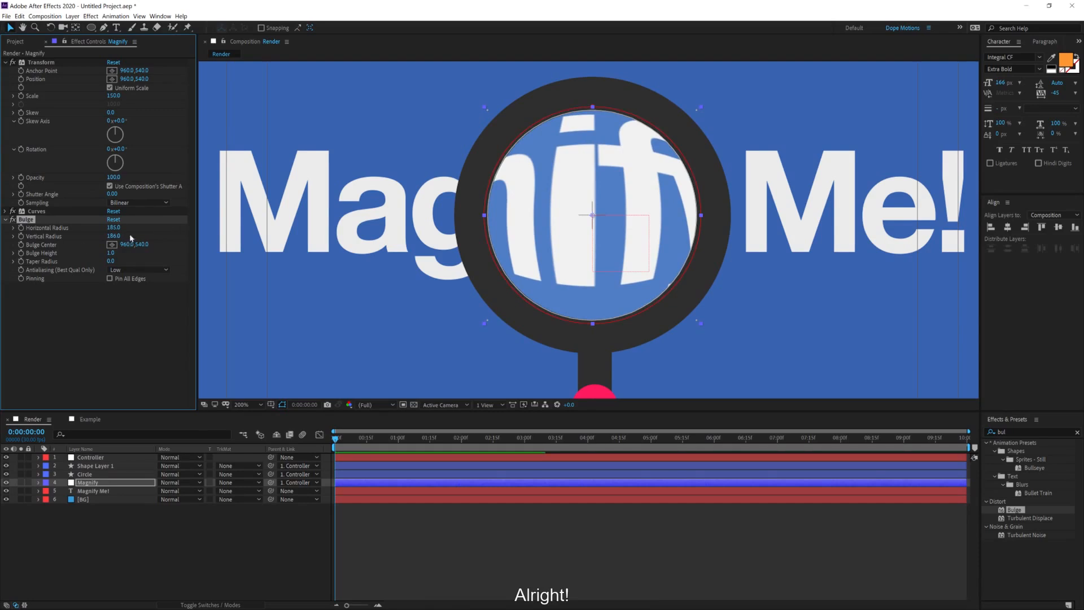
key("comma")
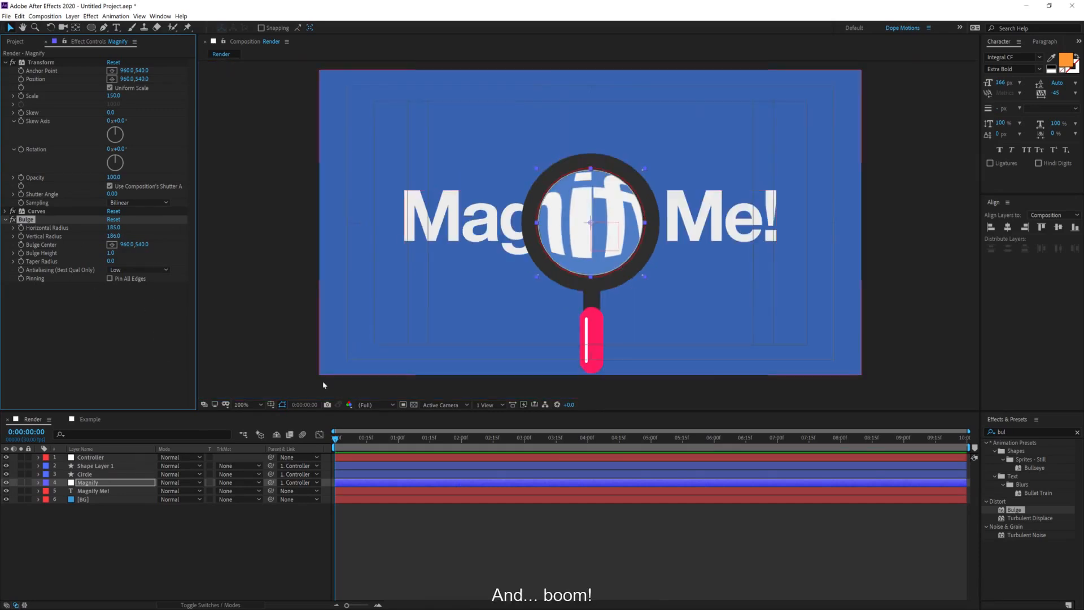
- Test-move the Controller null to check whether the bulge follows, and return to the Magnify layer's effect properties
left_click(134, 459)
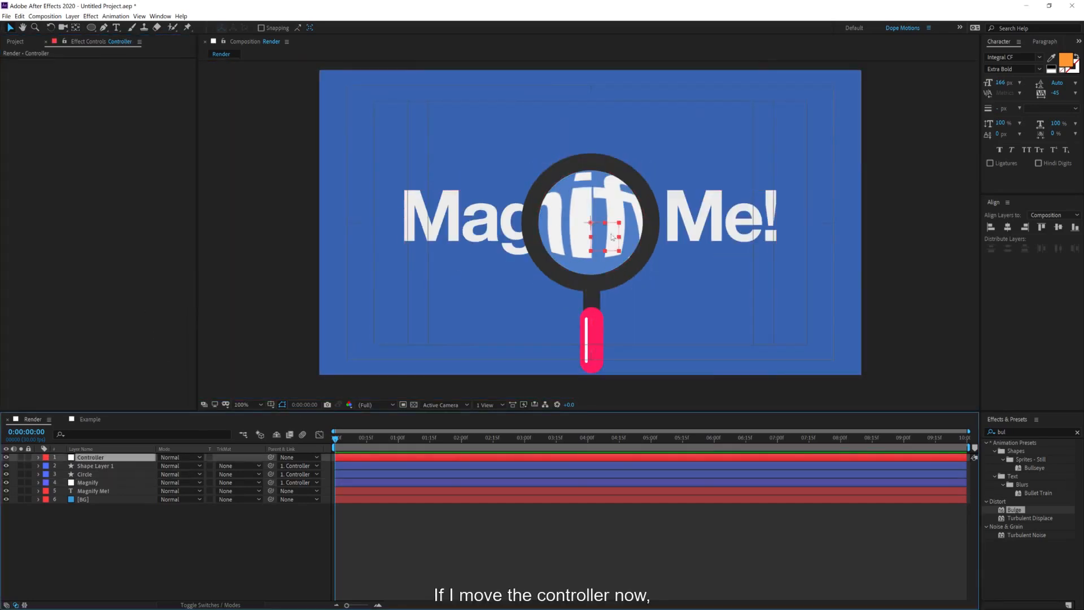
mouse_move(596, 228)
left_mouse_down()
mouse_move(717, 228)
mouse_move(406, 225)
mouse_move(629, 219)
mouse_move(570, 225)
mouse_move(593, 224)
left_mouse_up()
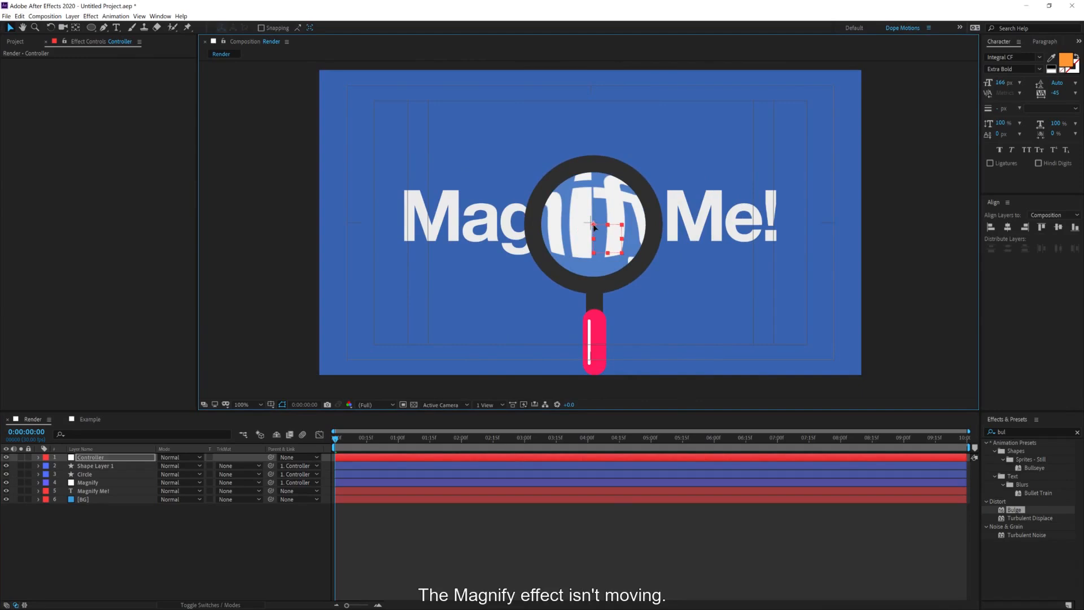
left_click(89, 482)
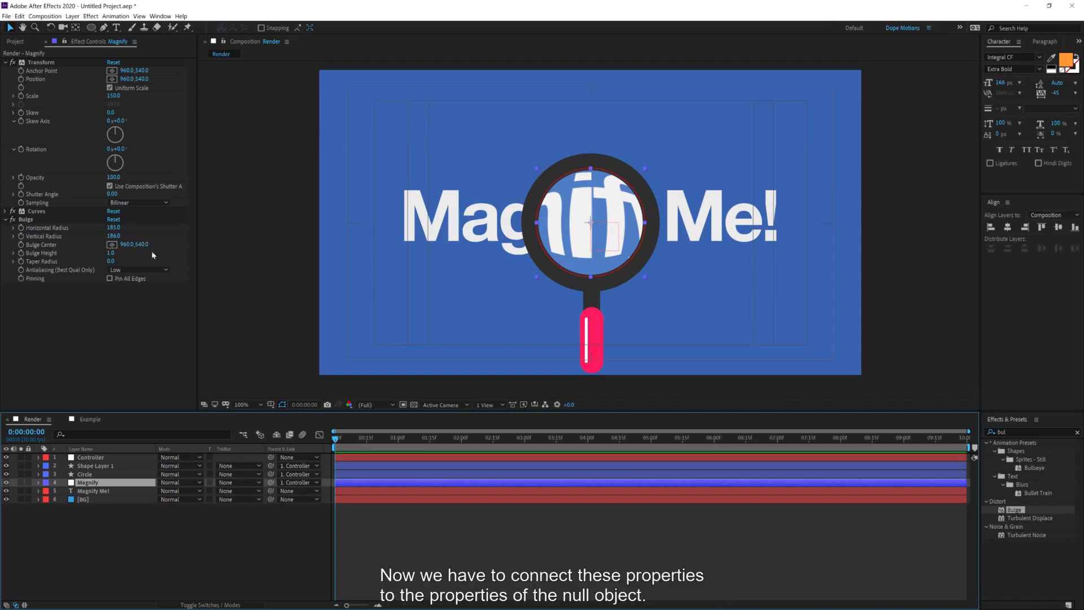
- Reveal the Controller's Position and link the Magnify layer's Bulge Center to it with the expression thisComp.layer("Controller").transform.position
left_click(92, 458)
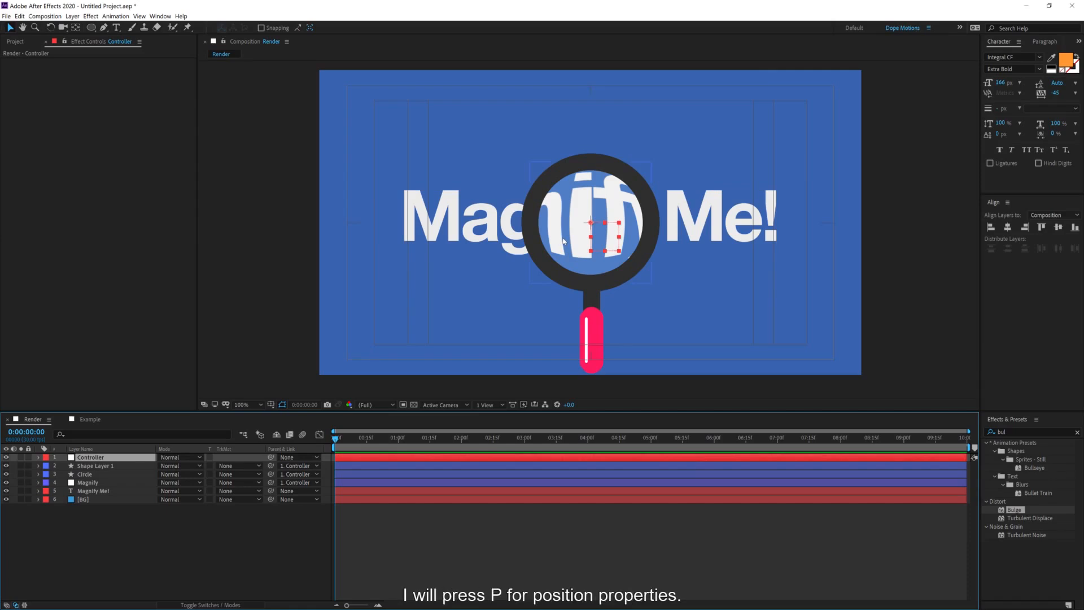
key("p")
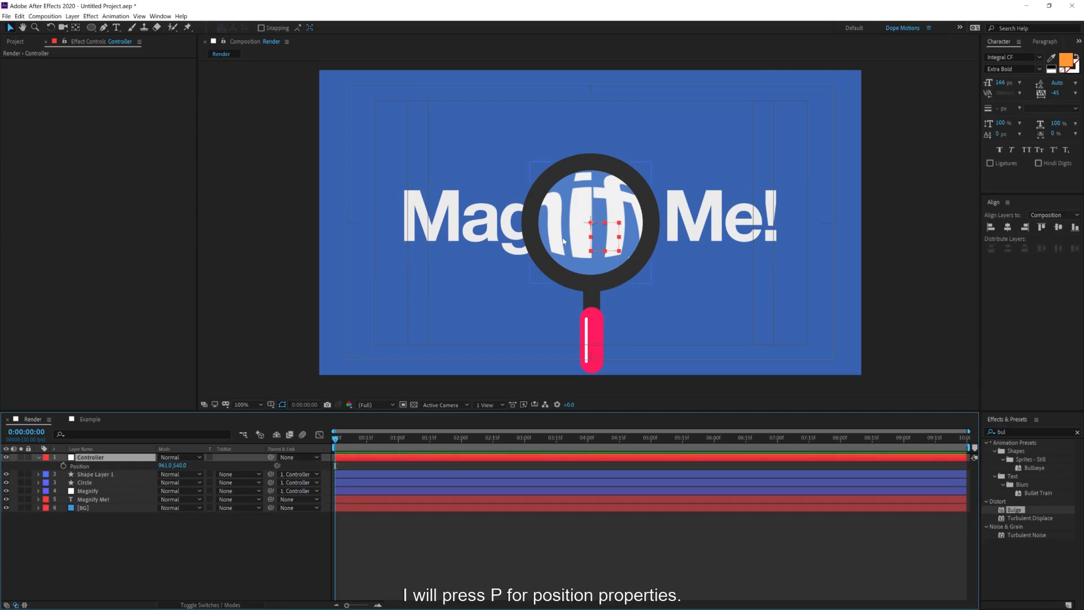
left_click(87, 492)
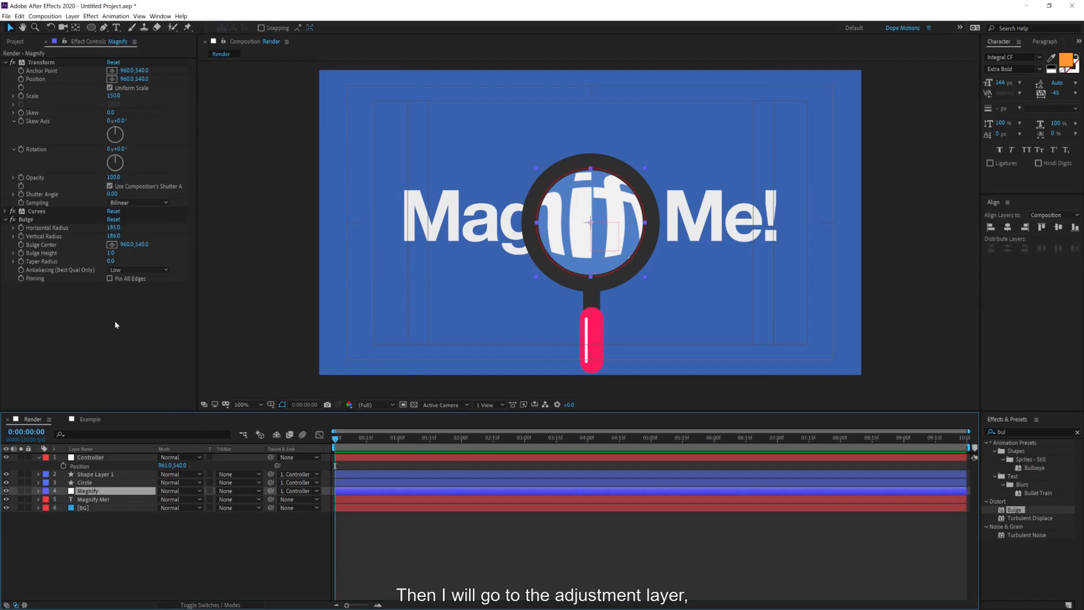
left_click(21, 245, "alt")
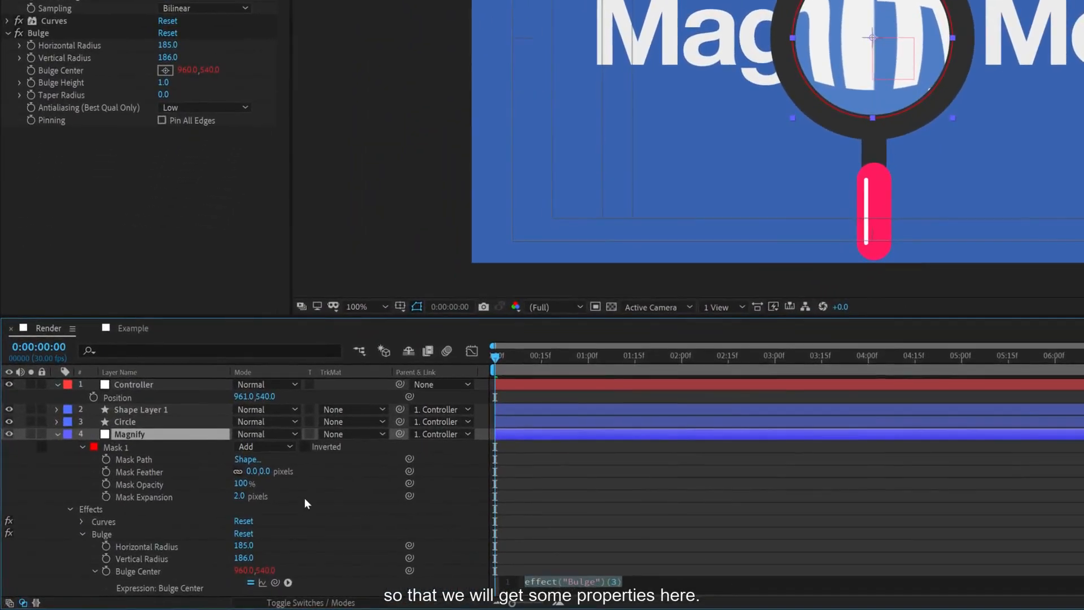
scroll(283, 505, "down", 2)
scroll(284, 505, "up", 2)
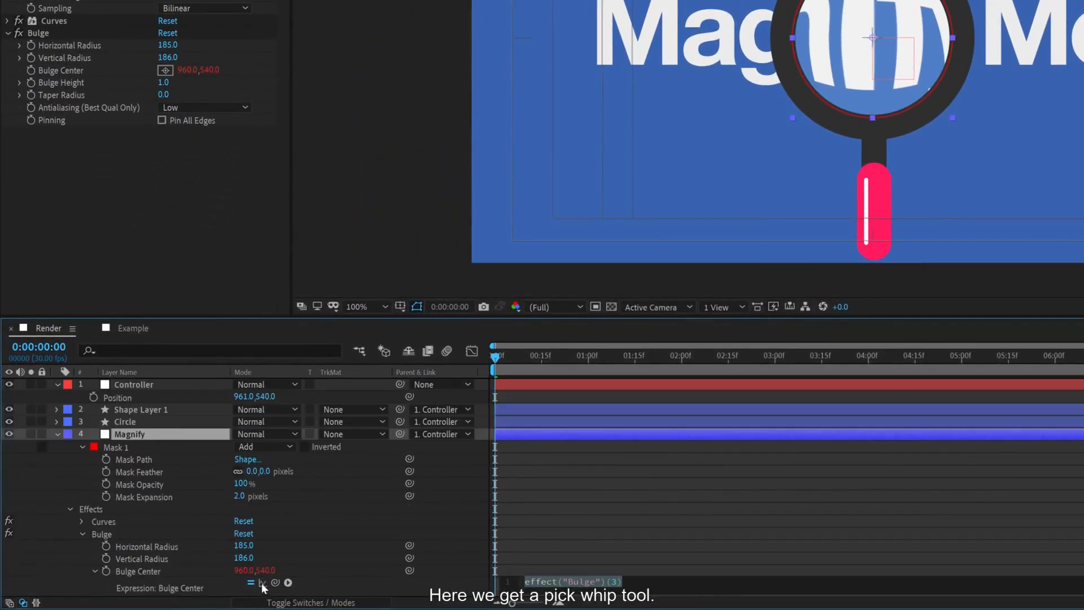
left_click_drag(275, 582, 129, 400)
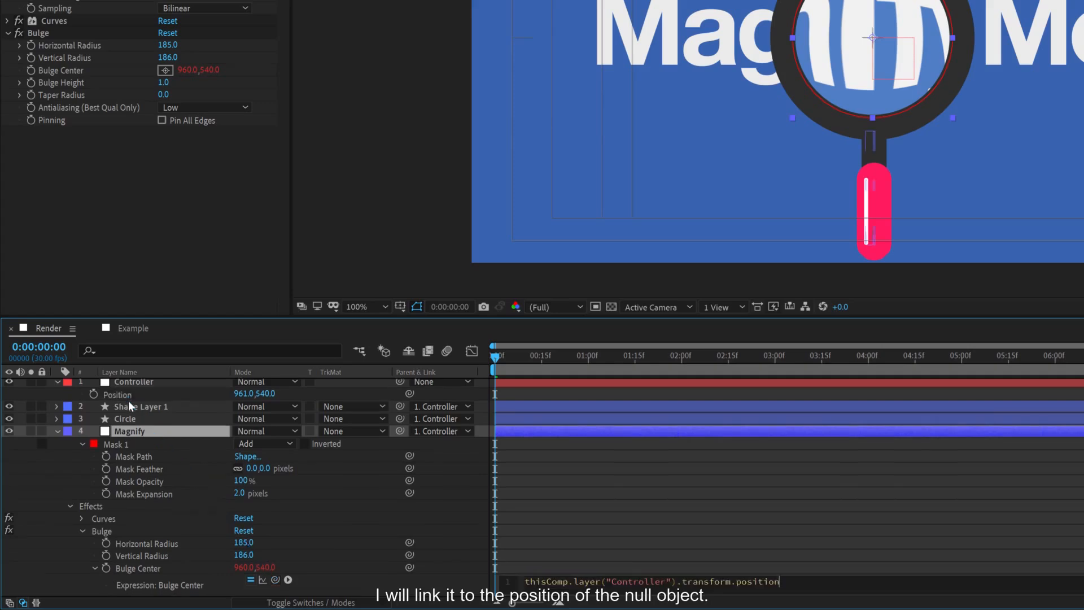
- Commit the Bulge Center expression and move the Controller null to about 673, 493, checking the Magnify layer's linked Bulge Center
left_click(129, 384)
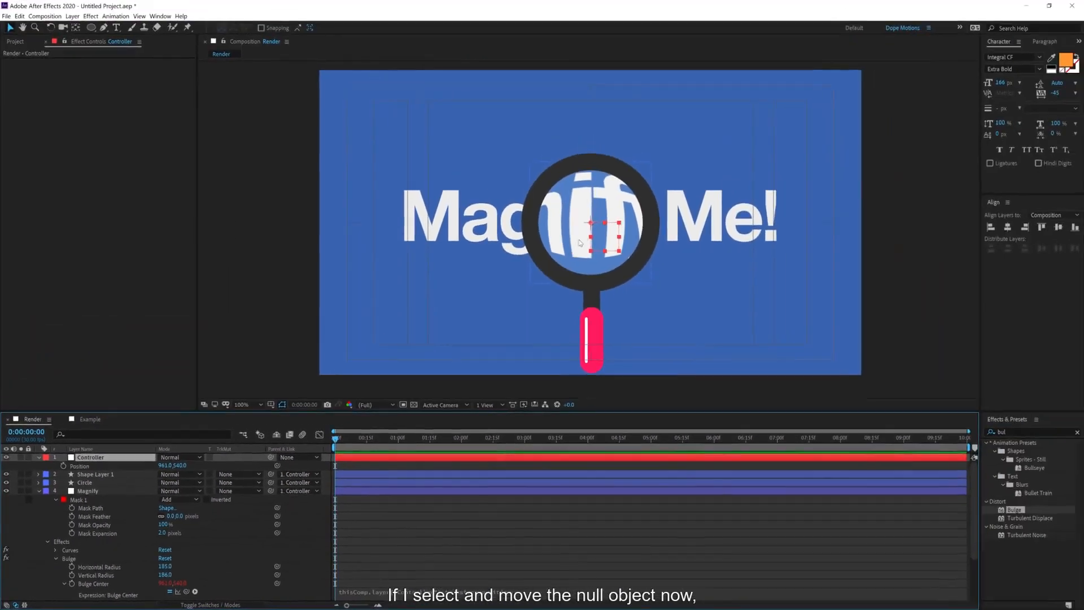
left_click_drag(592, 225, 457, 212)
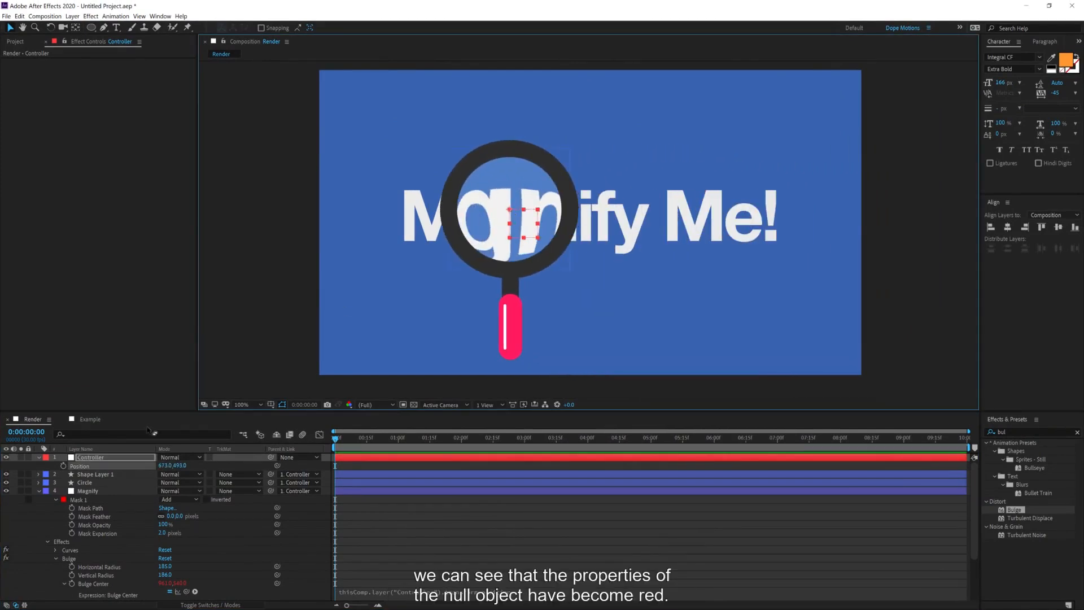
left_click(89, 491)
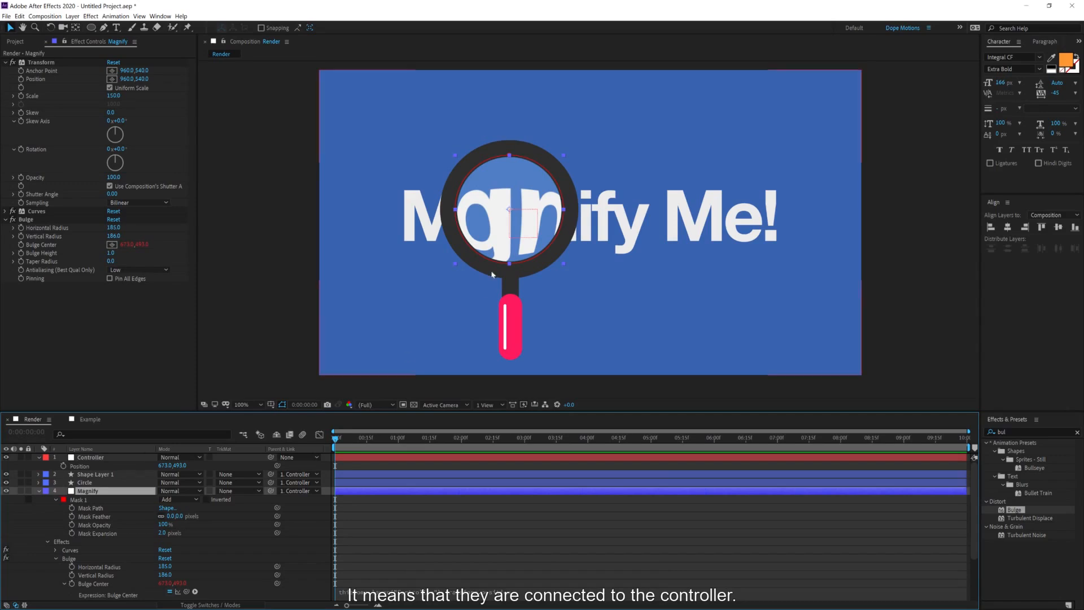
- Rotate the Controller null to -39° and move it so the magnifying lens sits over the "ify" letters of the title
left_click(106, 459)
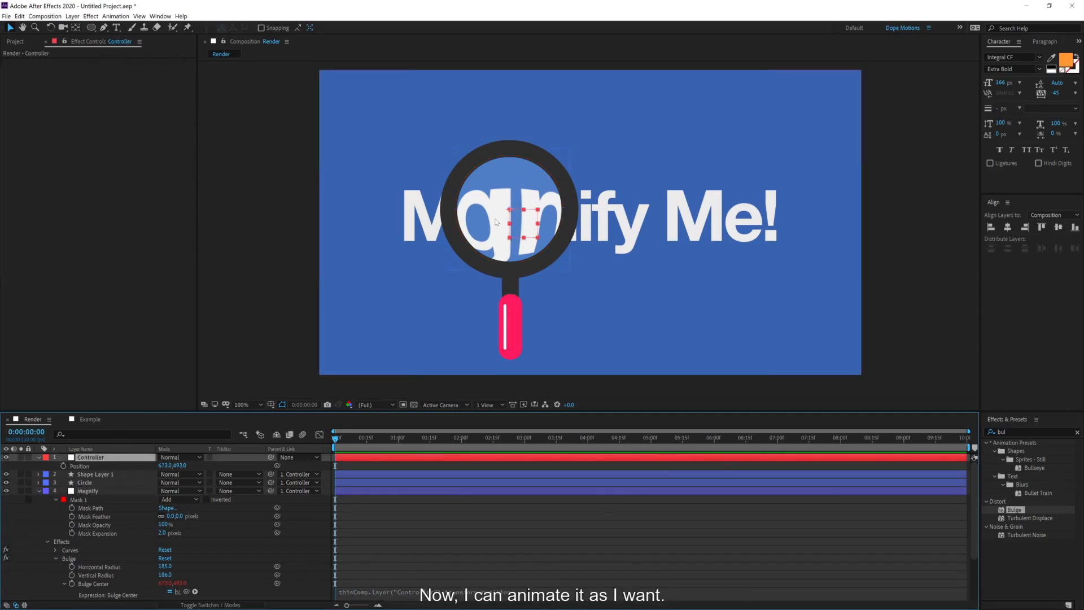
left_click_drag(509, 211, 558, 221)
key("r")
left_click_drag(176, 466, 157, 467)
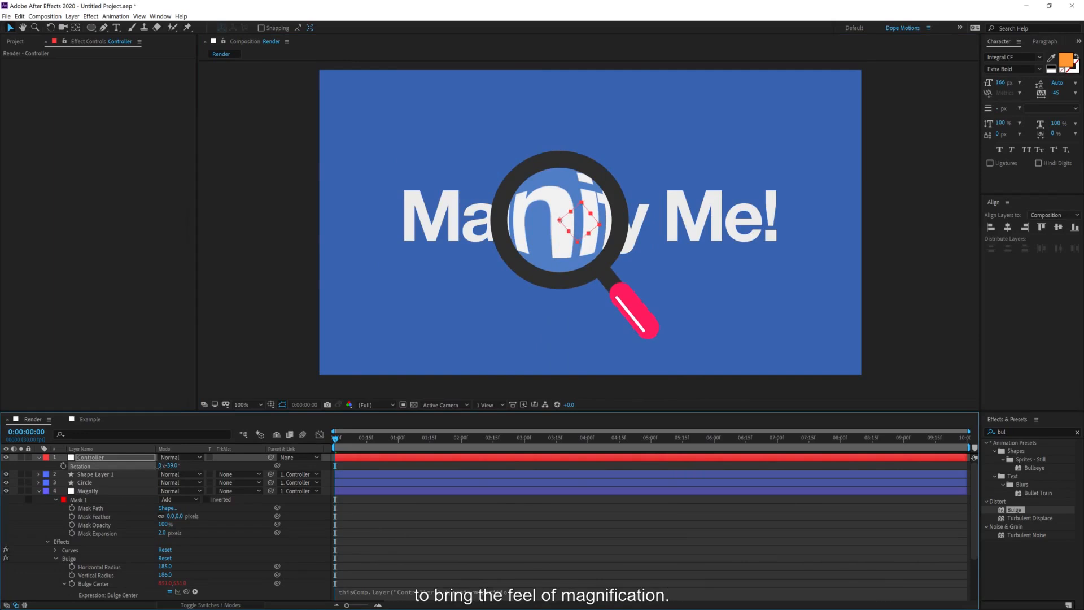
left_click_drag(559, 224, 593, 232)
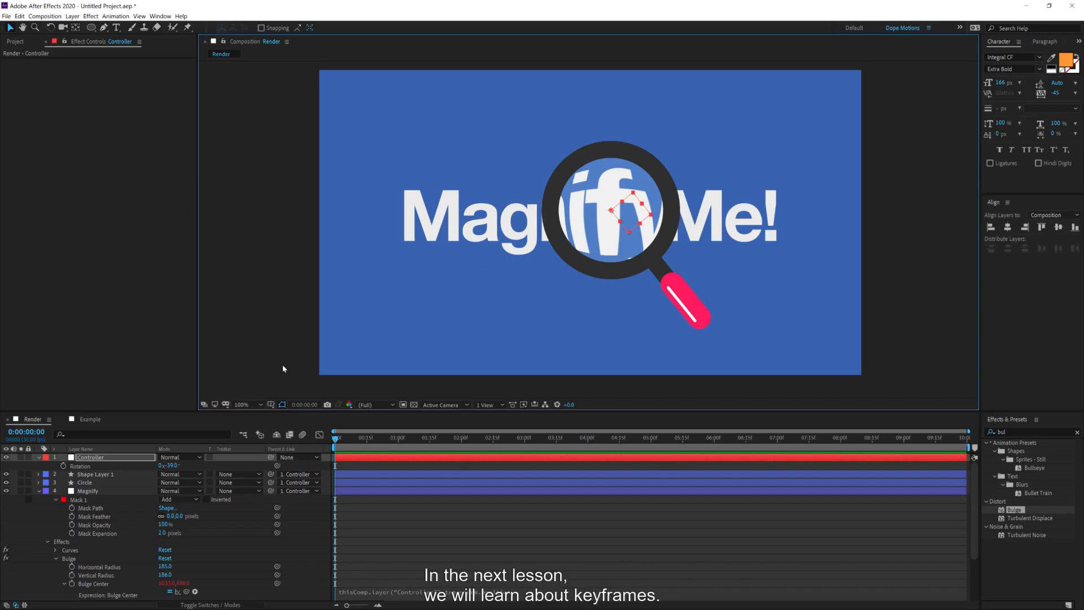